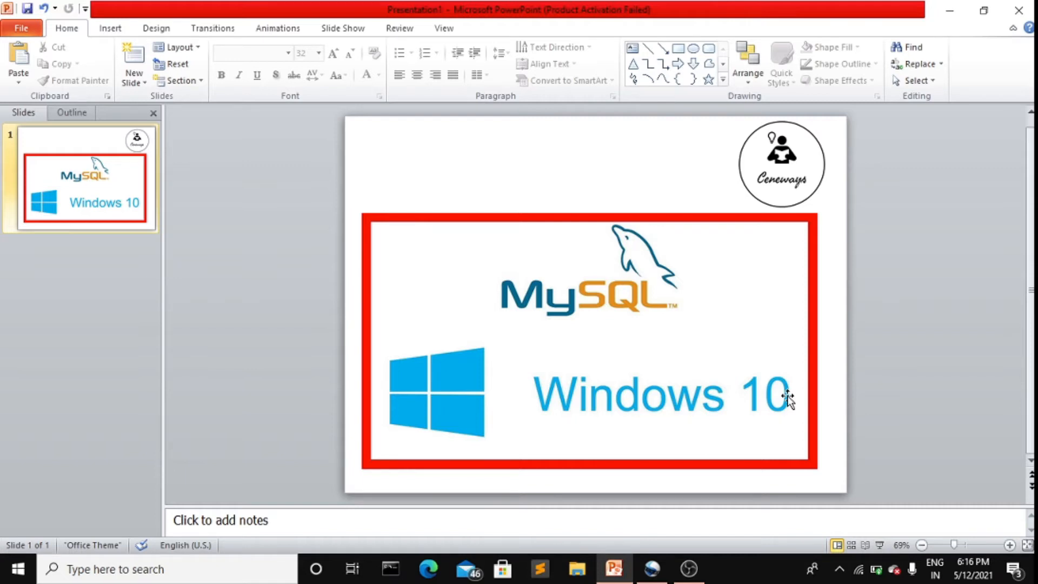
Step: Minimize PowerPoint and open dev.mysql.com in a new Chrome window
click(958, 11)
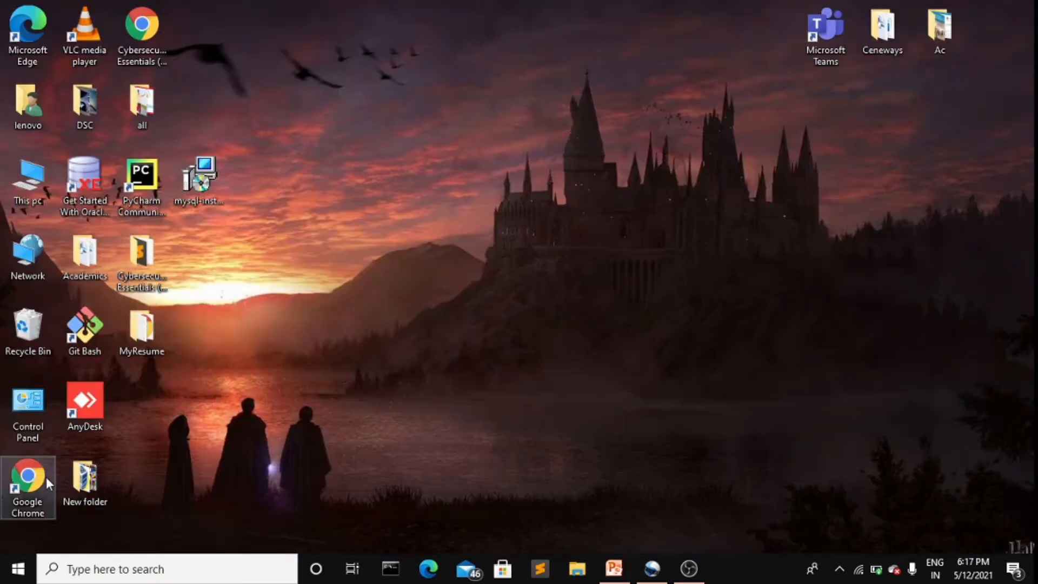
double_click(46, 477)
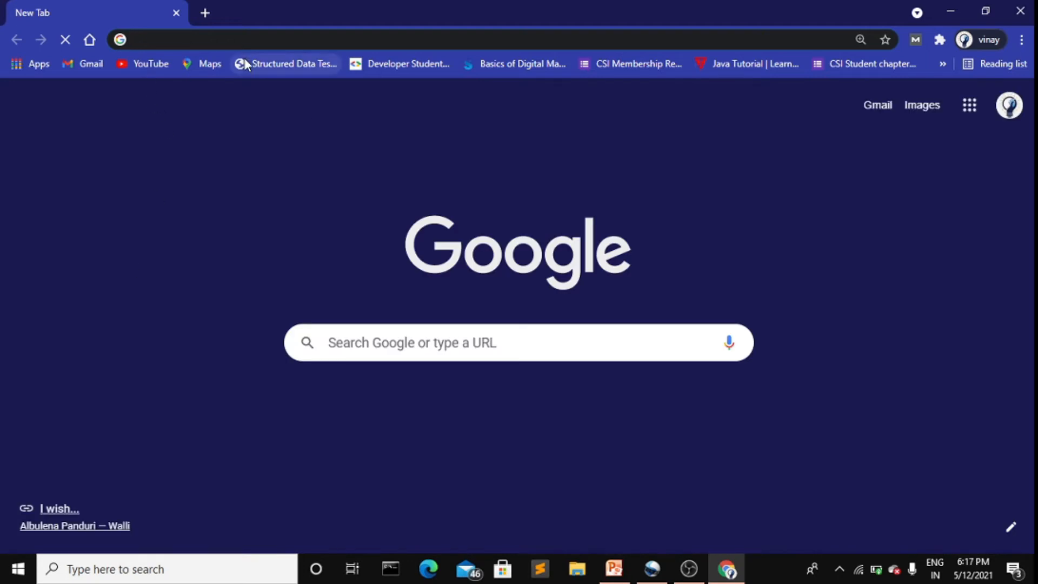
text(dev)
key(Return)
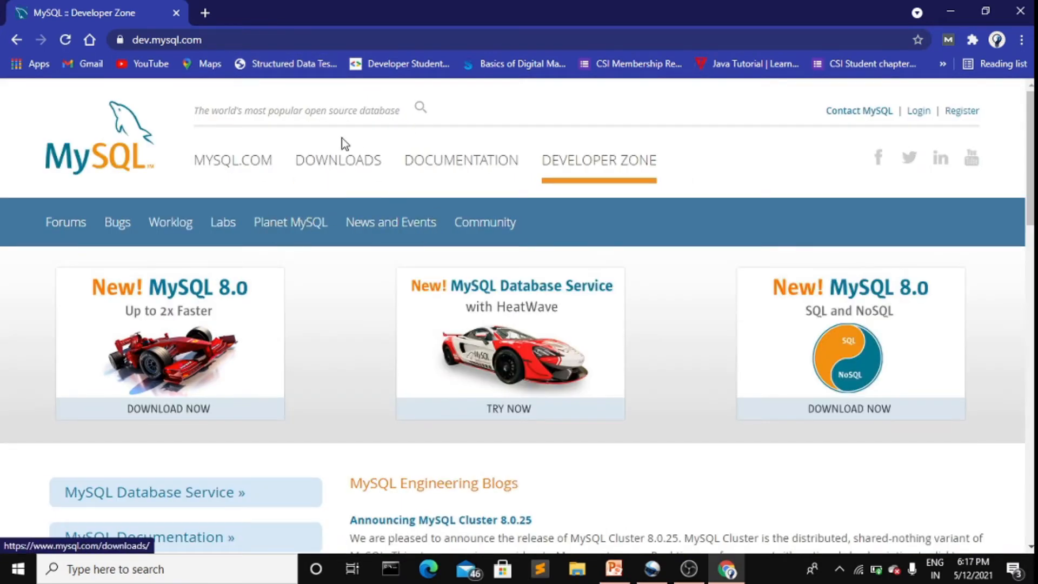
Step: Go to the MySQL Downloads page and scroll through its listings
click(337, 168)
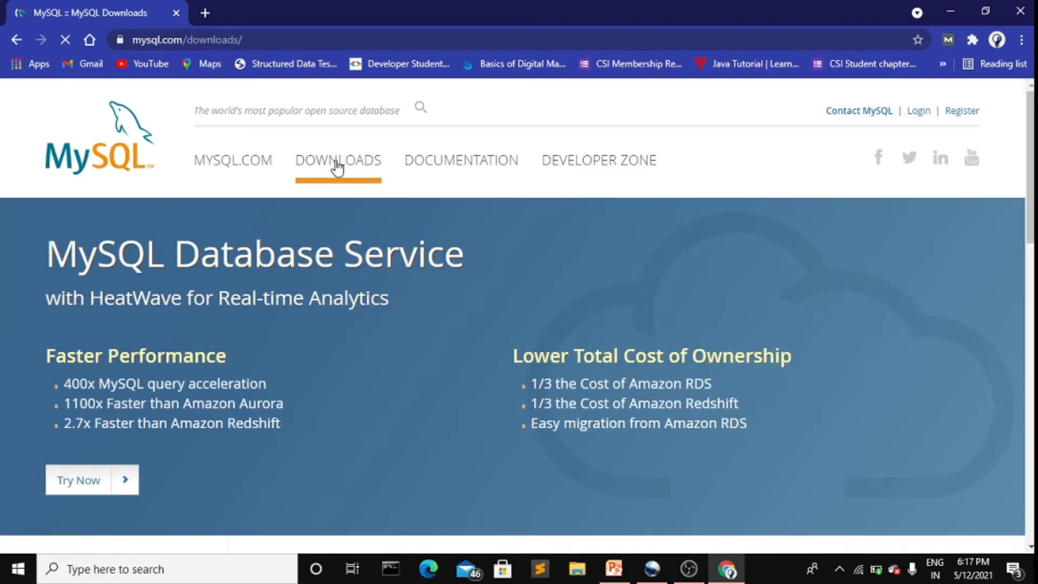
scroll(391, 402, down, 5)
scroll(390, 402, down, 5)
scroll(391, 403, up, 2)
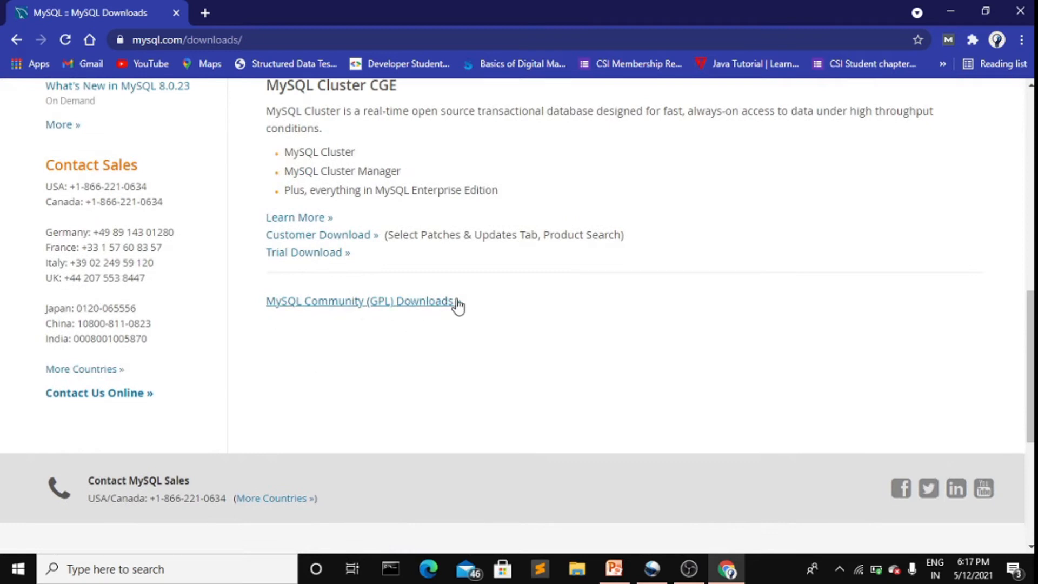
Step: Open MySQL Community Server 8.0.25 downloads via Community (GPL) Downloads, keeping Microsoft Windows selected
click(380, 301)
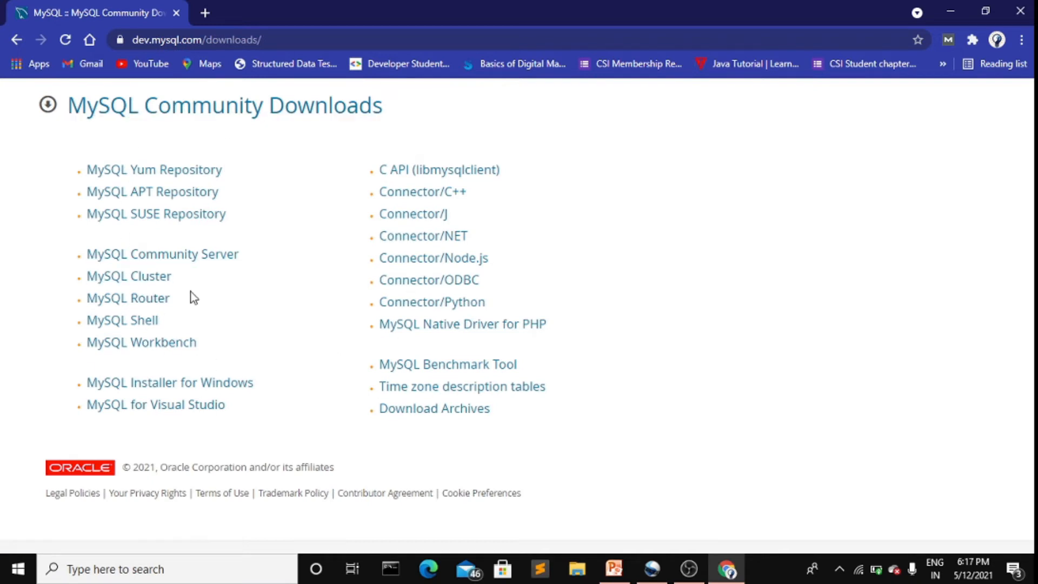
click(170, 259)
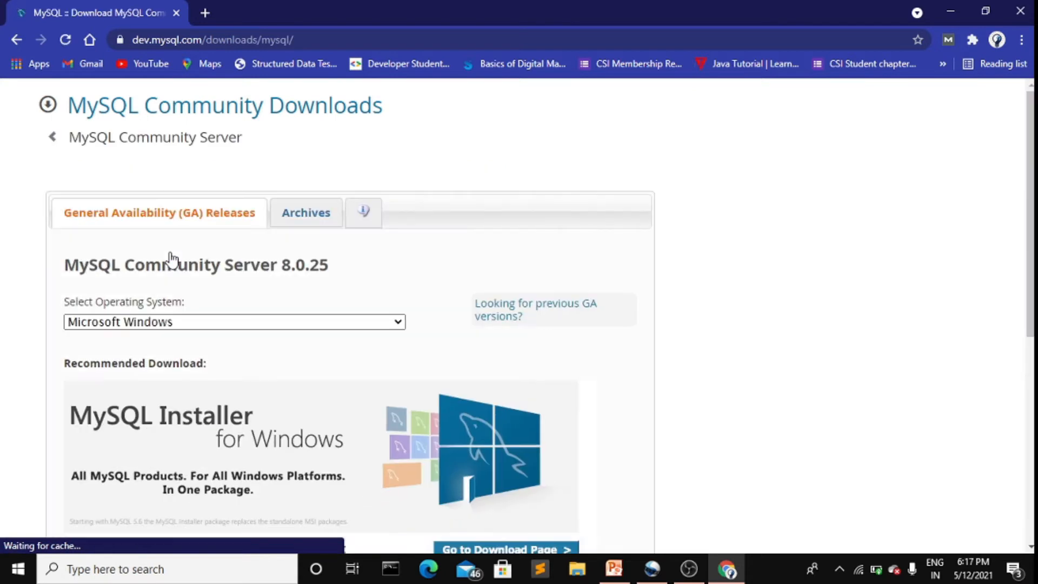
scroll(172, 260, down, 1)
scroll(172, 259, down, 2)
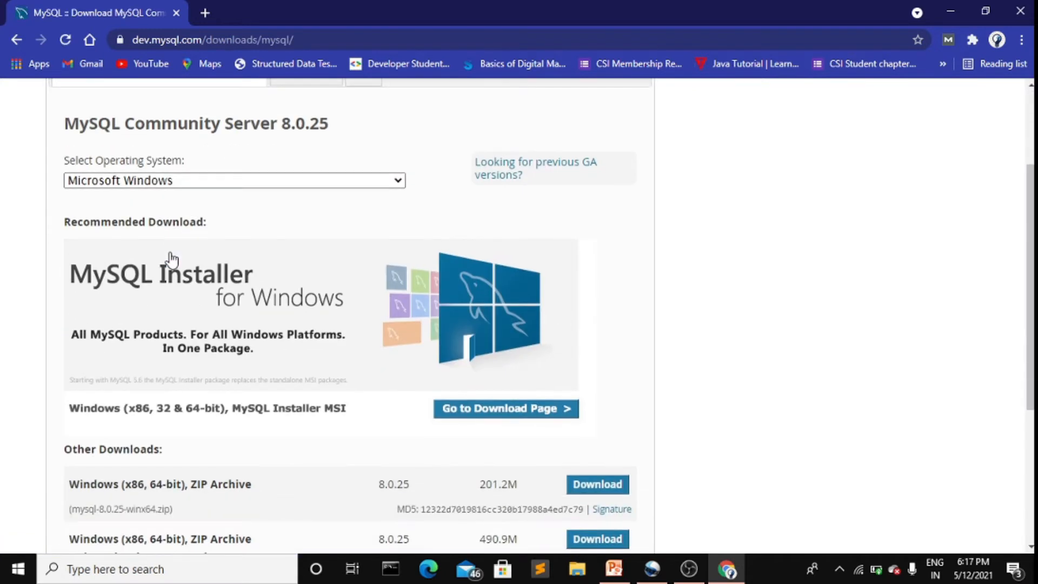
click(228, 186)
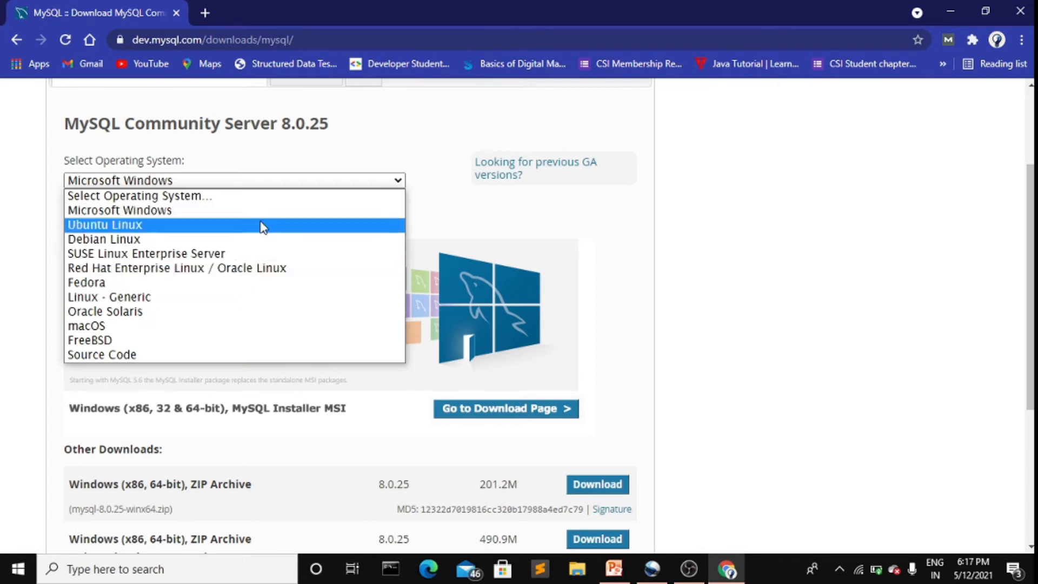
click(294, 183)
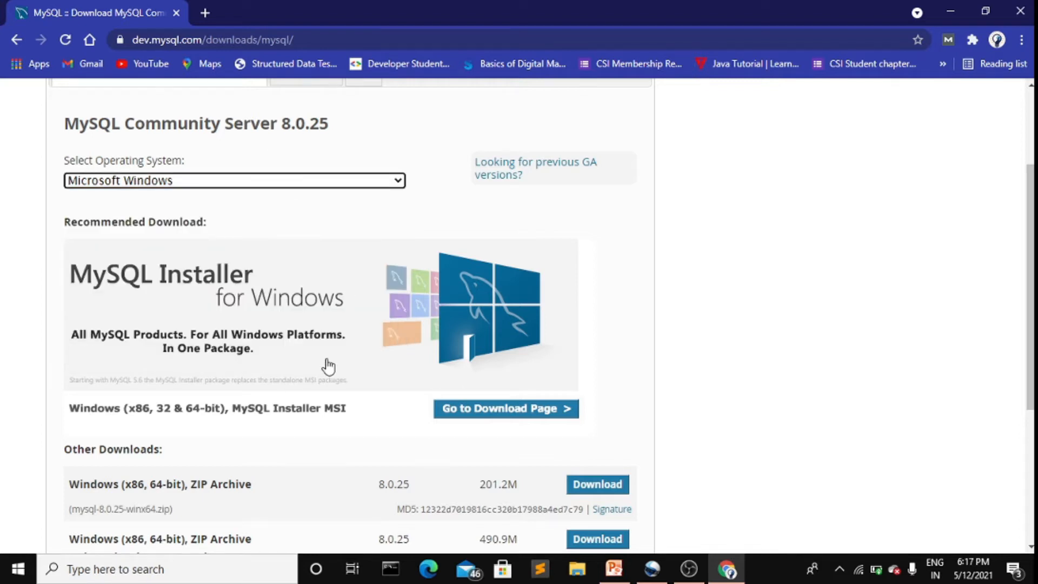
scroll(328, 367, down, 3)
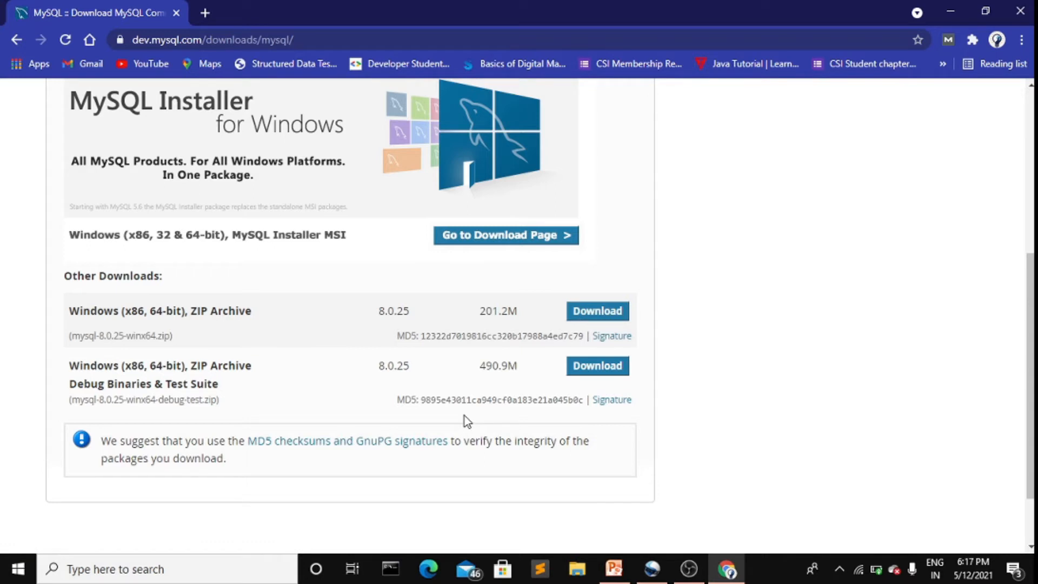
Step: Go to the MySQL Installer for Windows download page and scroll to the MSI list
click(460, 244)
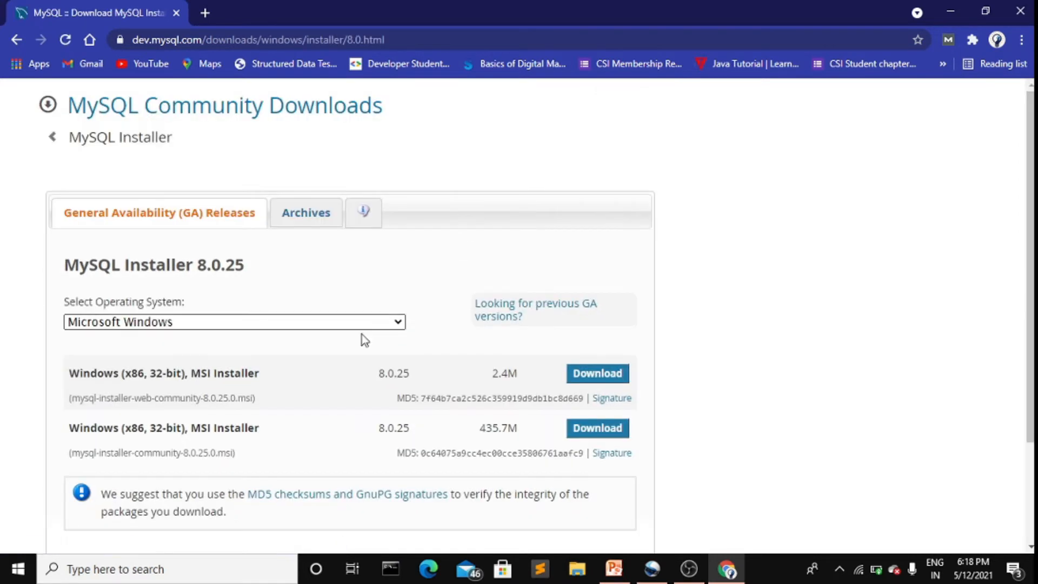
scroll(357, 352, down, 2)
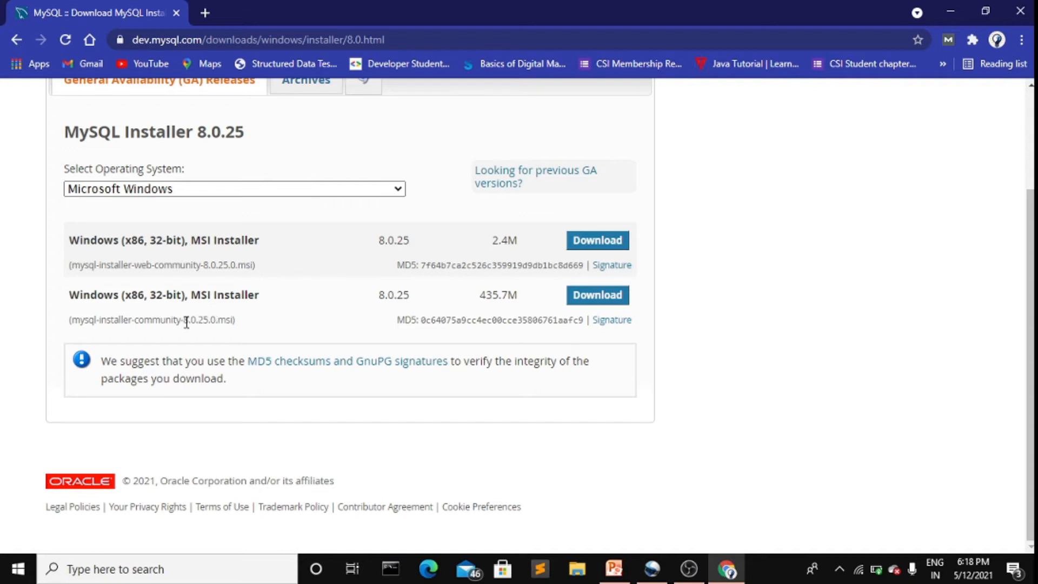
Step: Download the 435.7M MSI installer without logging in, then pause the download
click(595, 296)
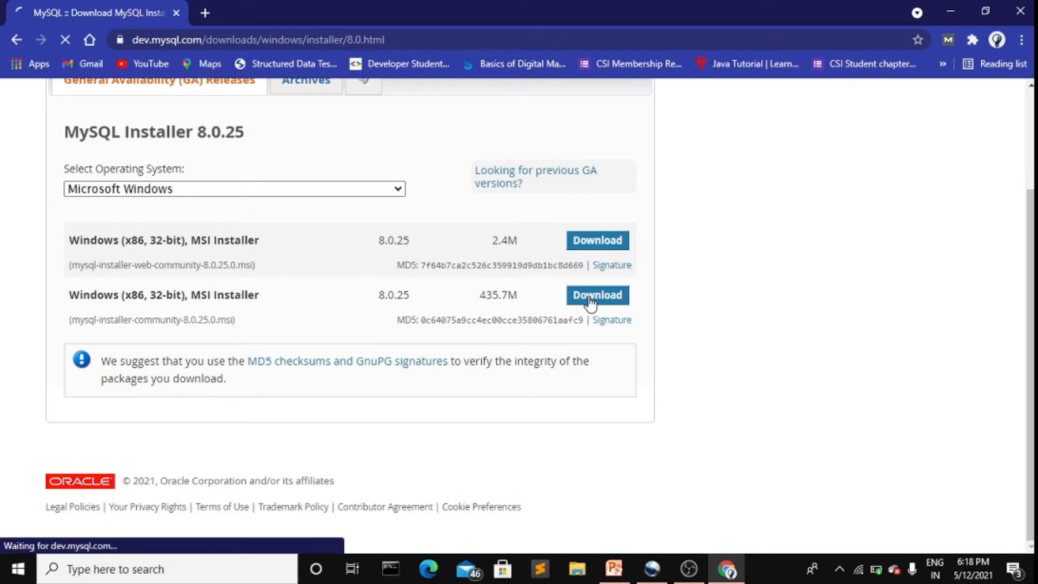
scroll(412, 389, down, 1)
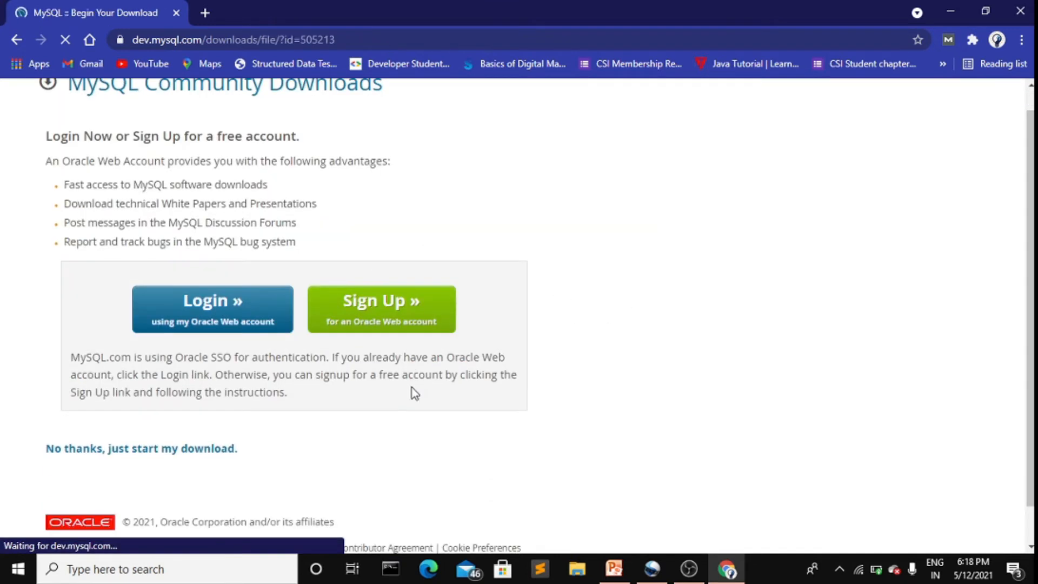
scroll(308, 410, down, 1)
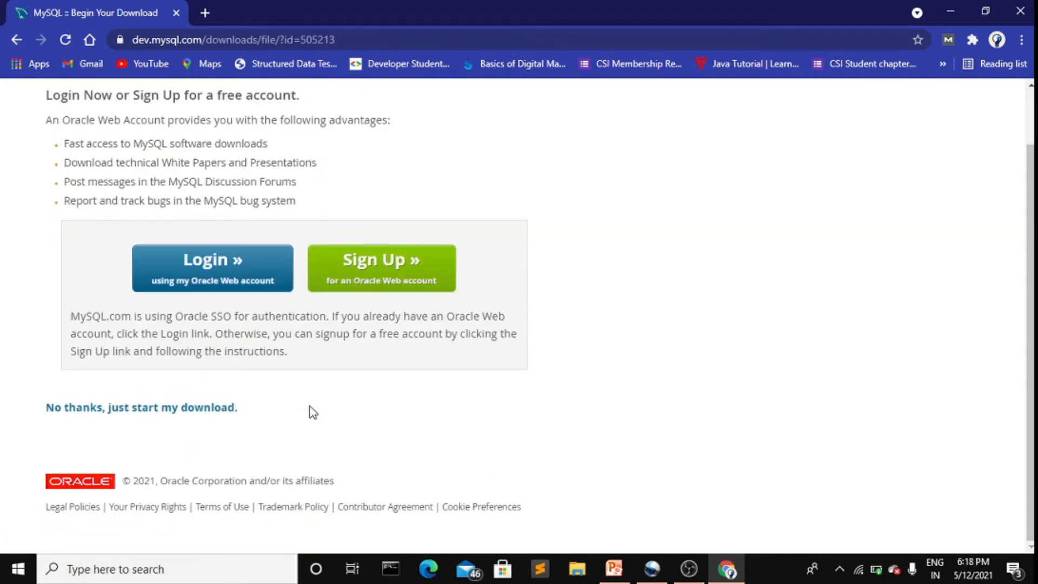
click(165, 414)
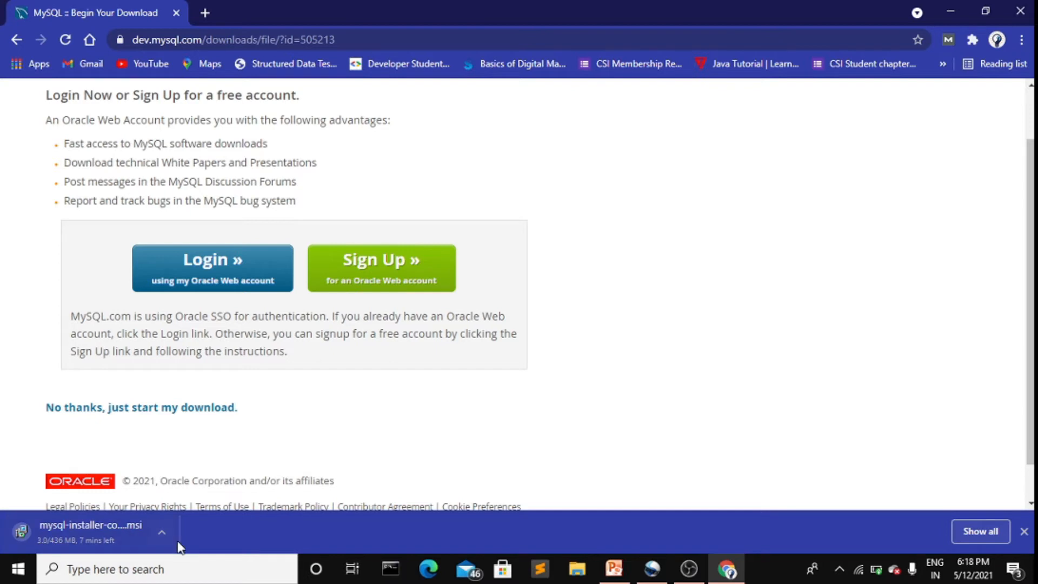
click(162, 534)
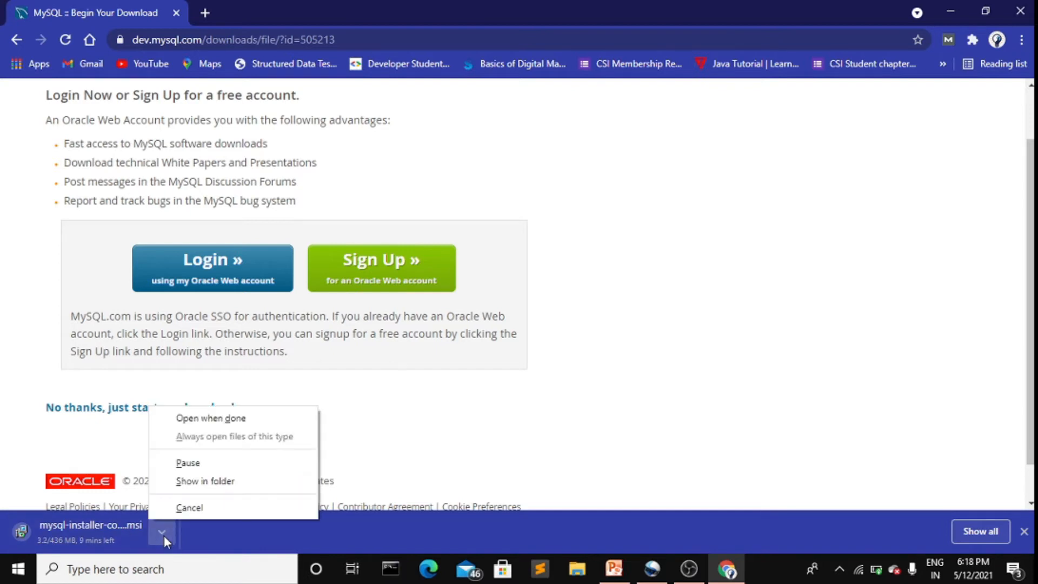
click(196, 468)
Step: Minimize Chrome, move the mysql-installer icon to mid-desktop, and run it
click(947, 11)
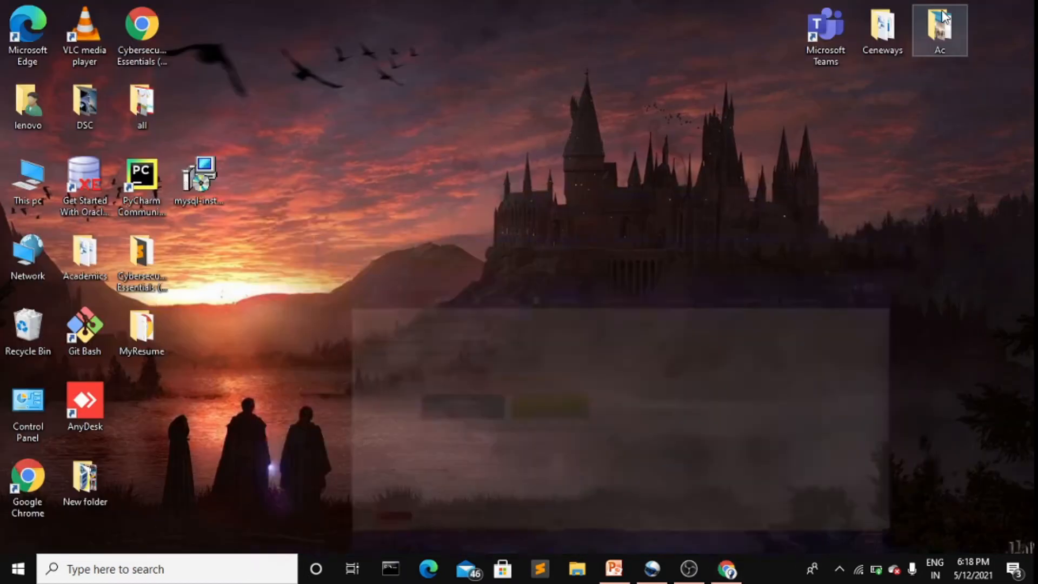
drag(262, 83, 342, 206)
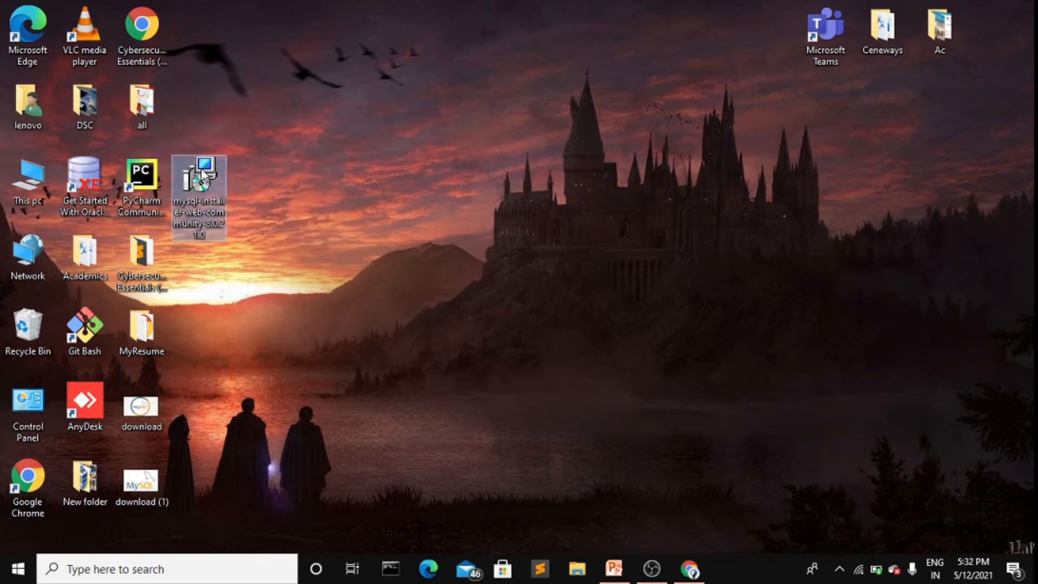
double_click(201, 171)
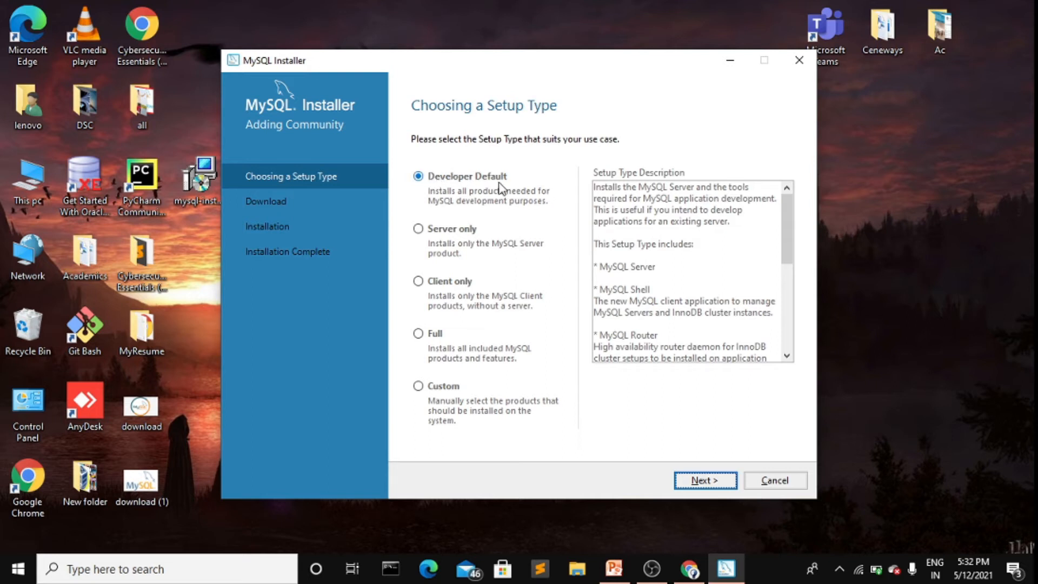
Step: Accept Developer Default, confirm past path conflicts and the missing Visual Studio requirement
click(696, 481)
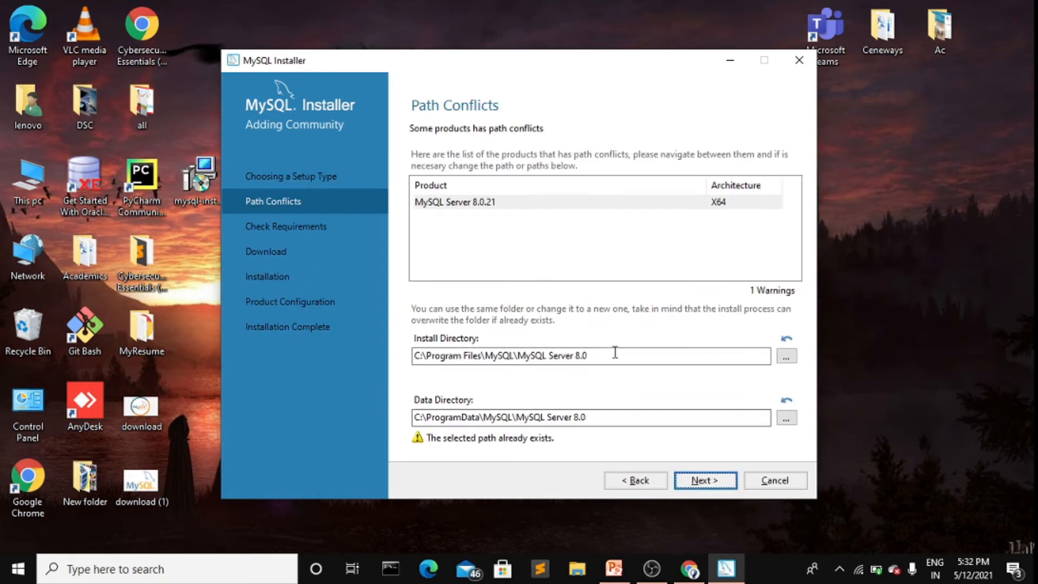
click(715, 481)
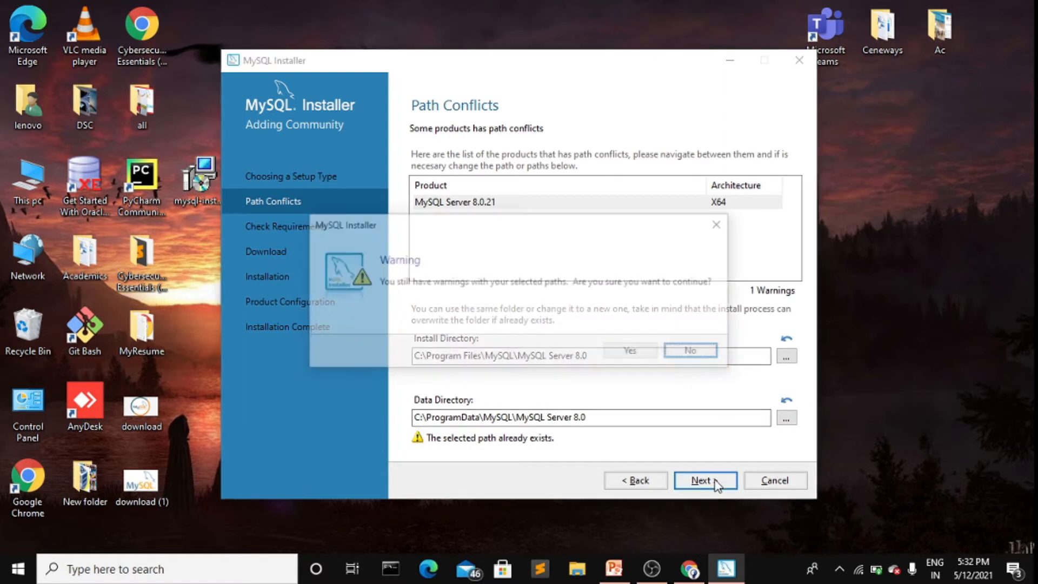
click(642, 352)
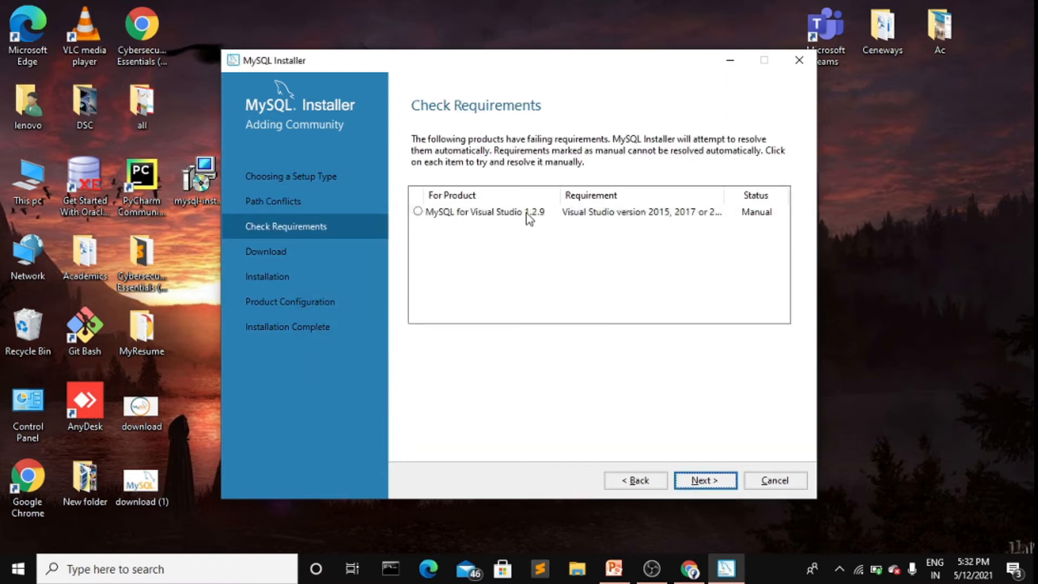
click(420, 214)
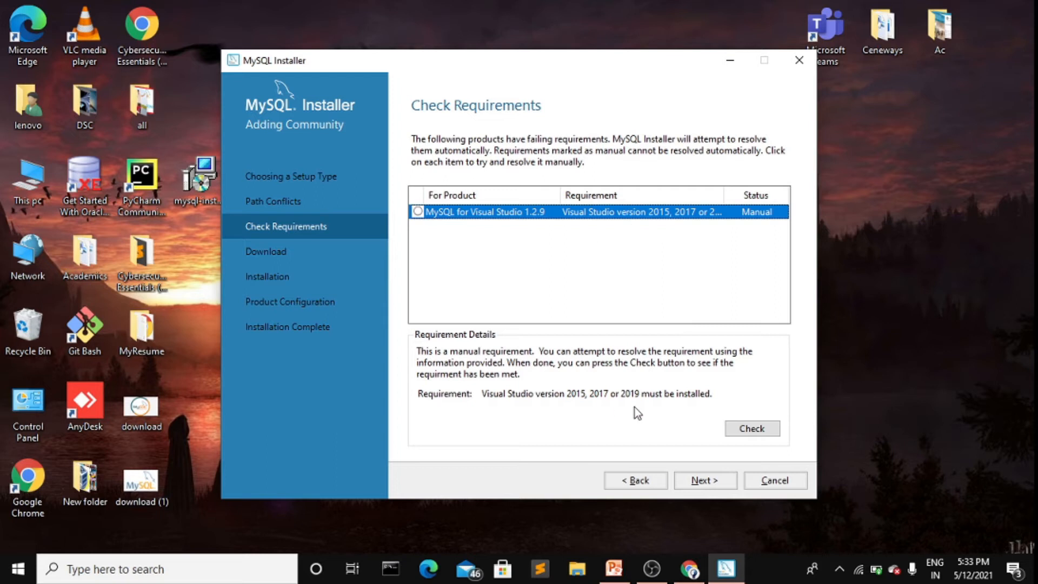
click(701, 482)
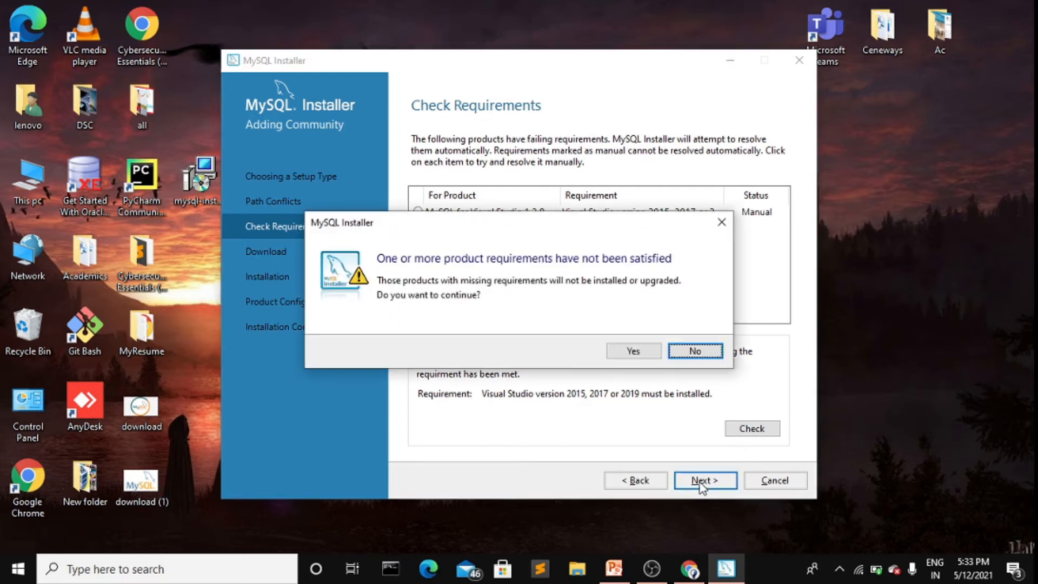
click(638, 351)
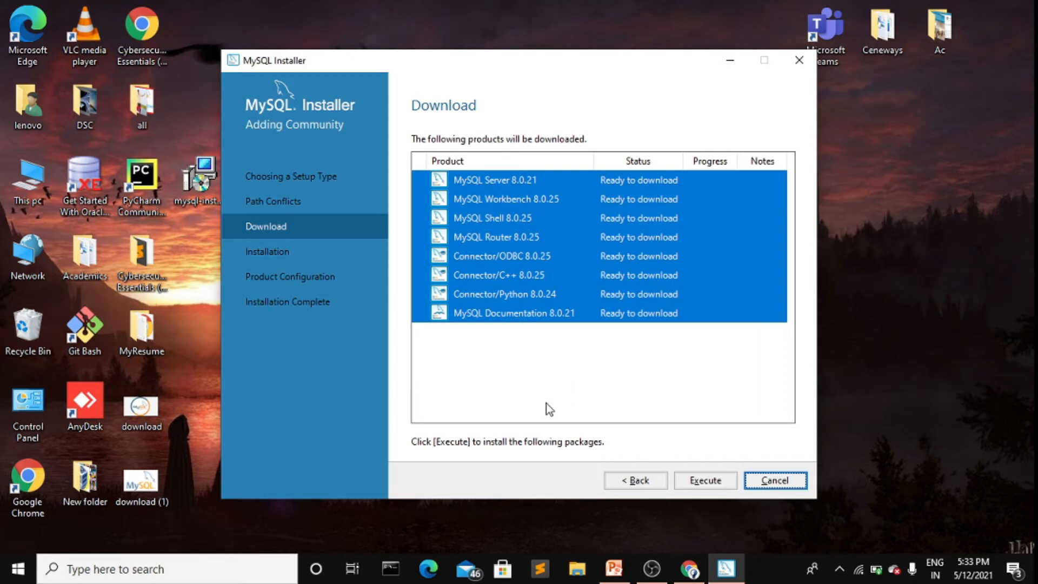
Step: Execute the download and installation of the eight products; Connector/Python 8.0.24 fails
click(708, 481)
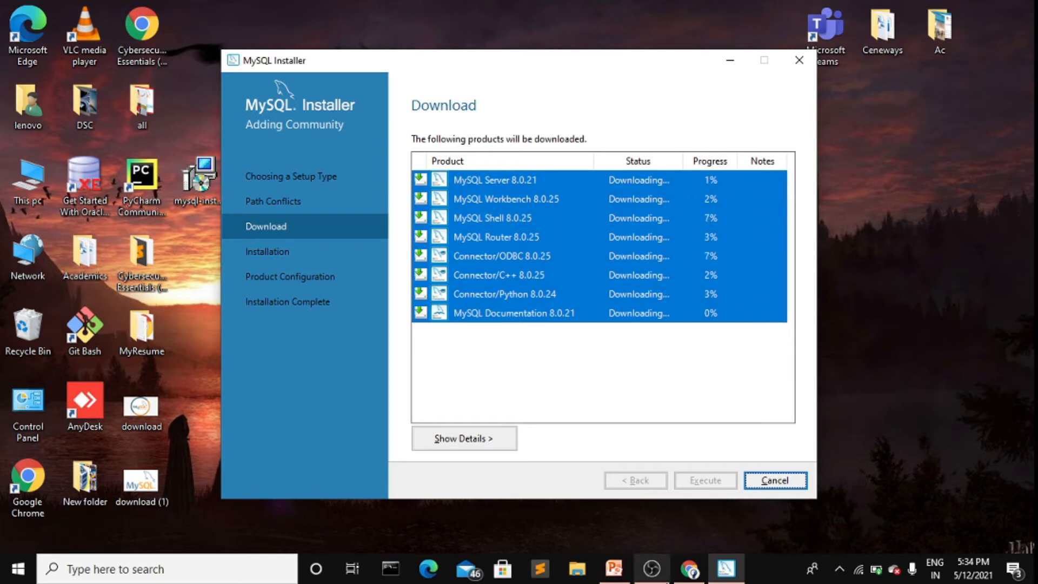
click(652, 569)
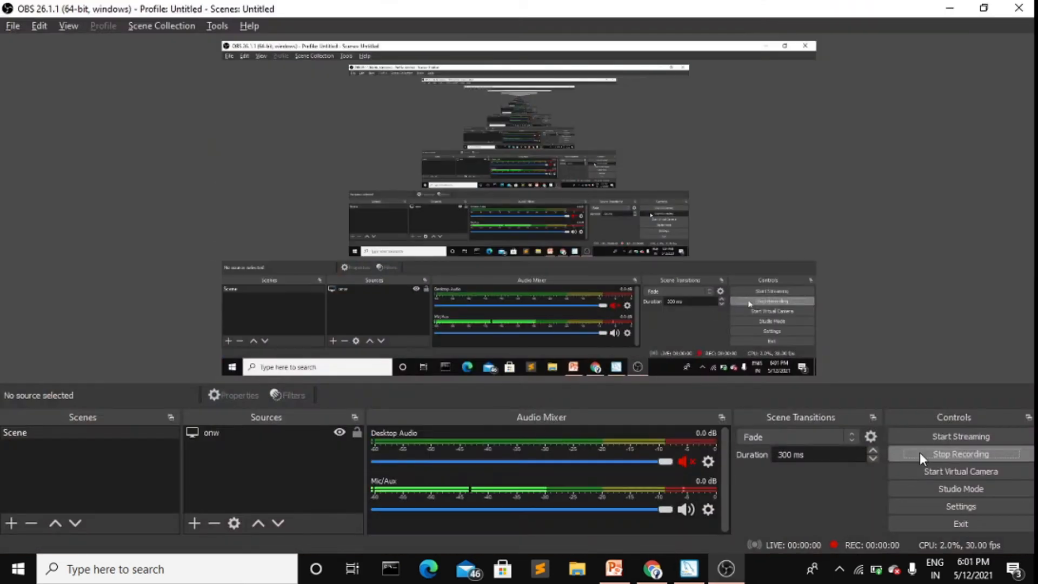
click(950, 8)
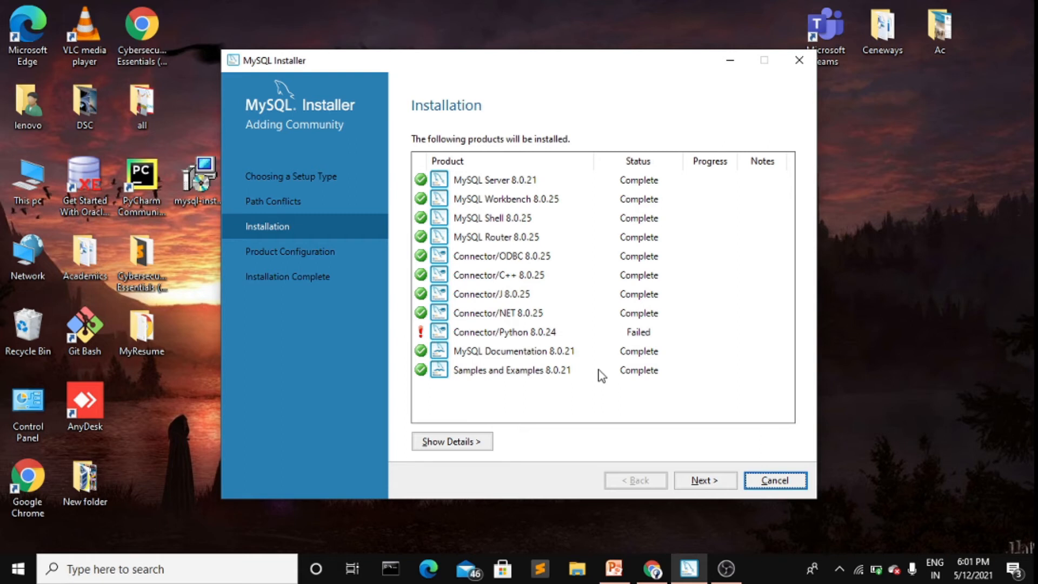
Step: Continue from the installation results to MySQL Server 8.0.21 Accounts and Roles
click(701, 481)
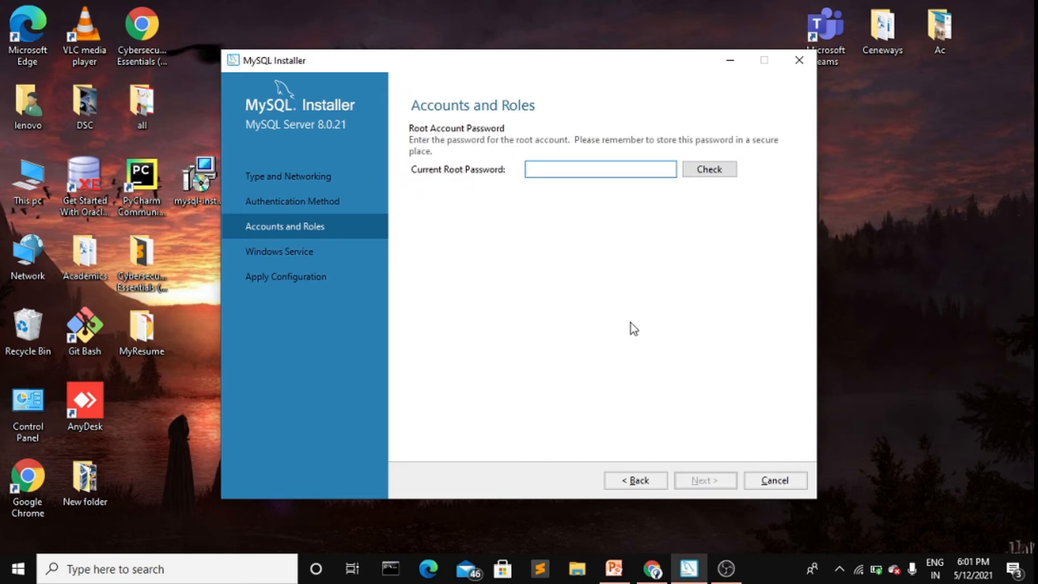
Step: Enter the current root password, verify it with Check, and continue to Windows Service
text(•••••••)
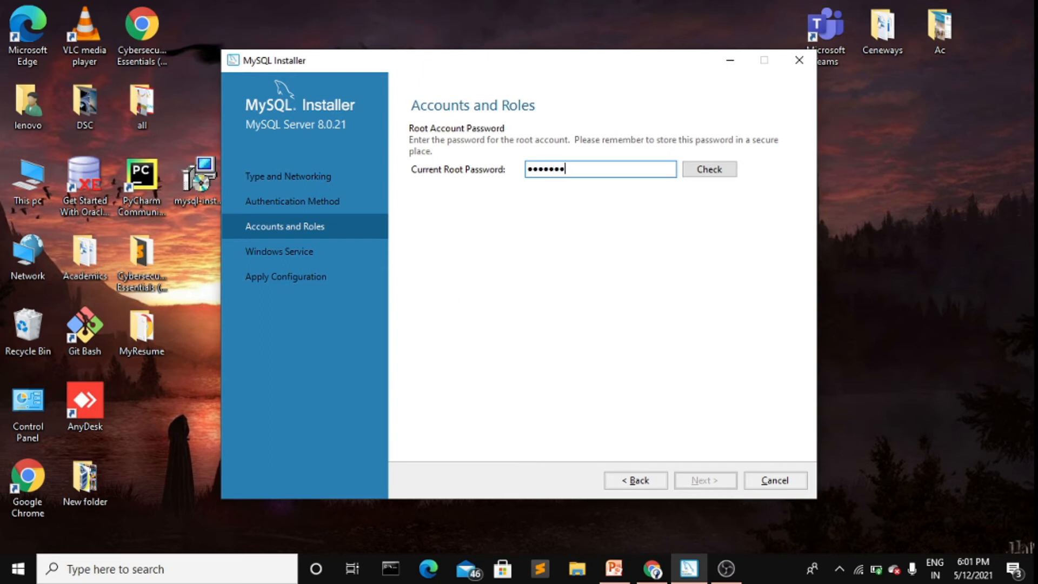
click(713, 168)
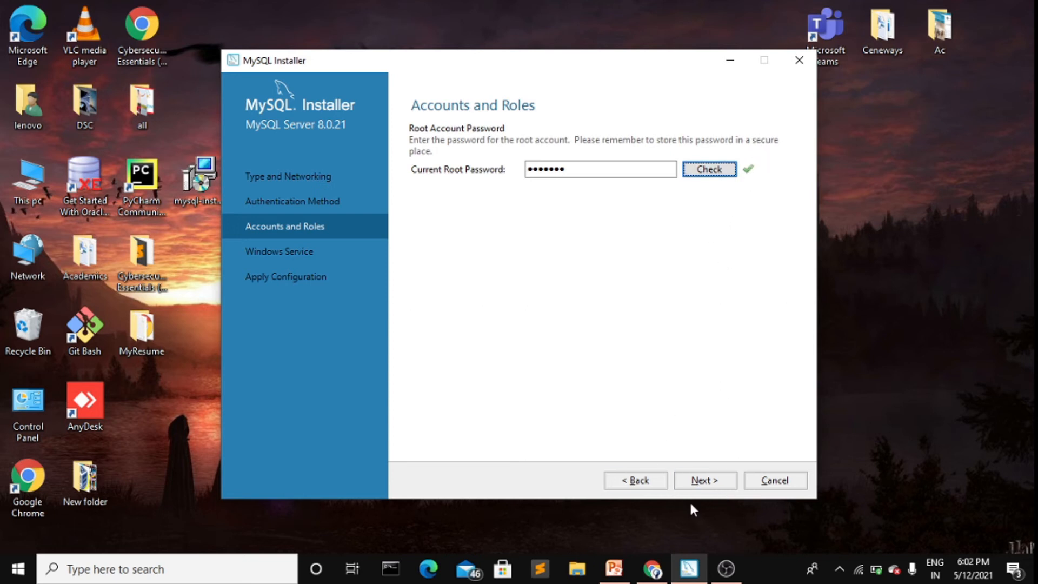
click(716, 483)
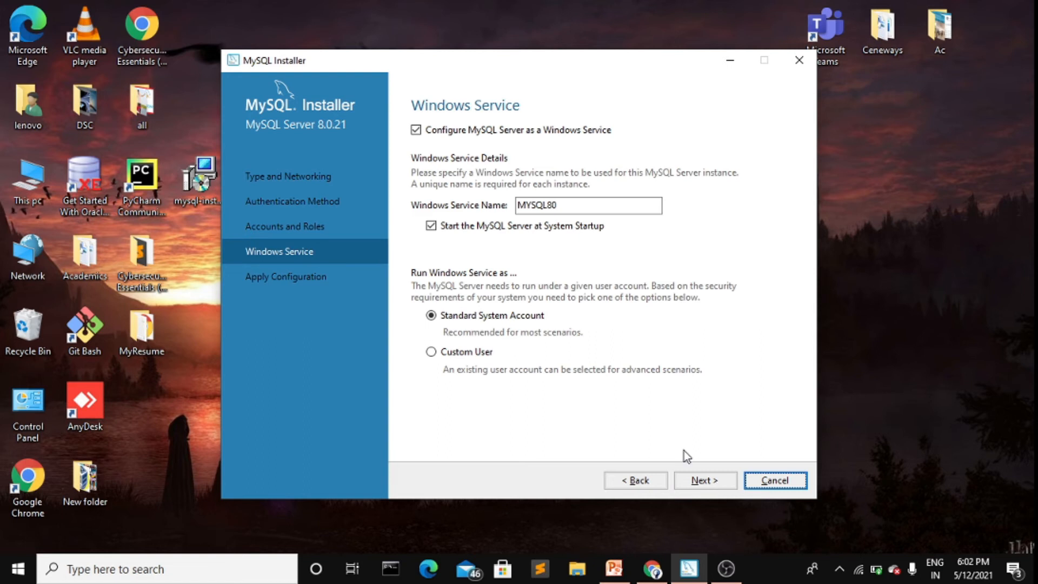
Step: Keep the MYSQL80 service defaults, execute the server configuration, and finish it
click(690, 480)
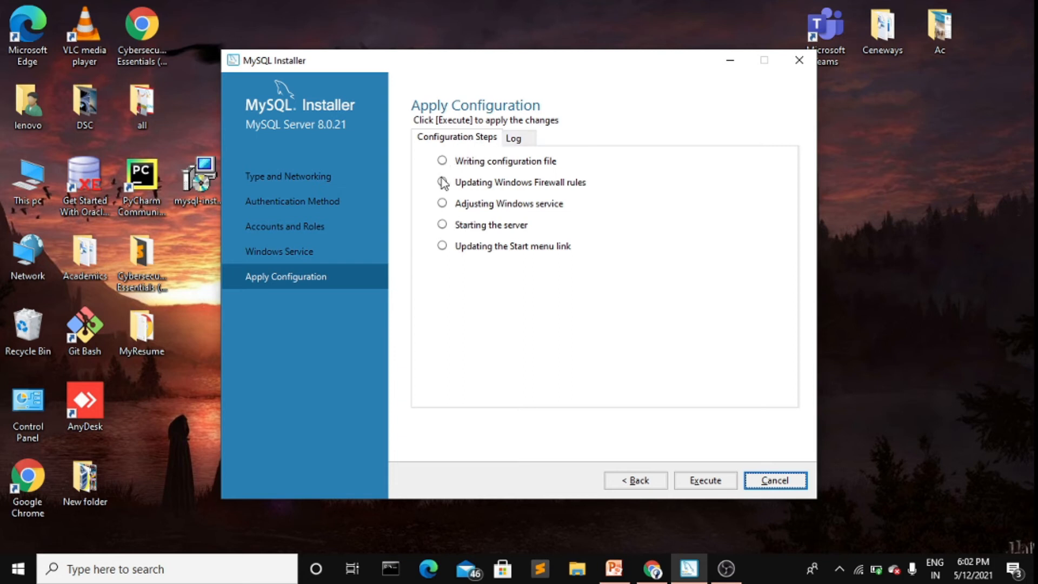
click(704, 481)
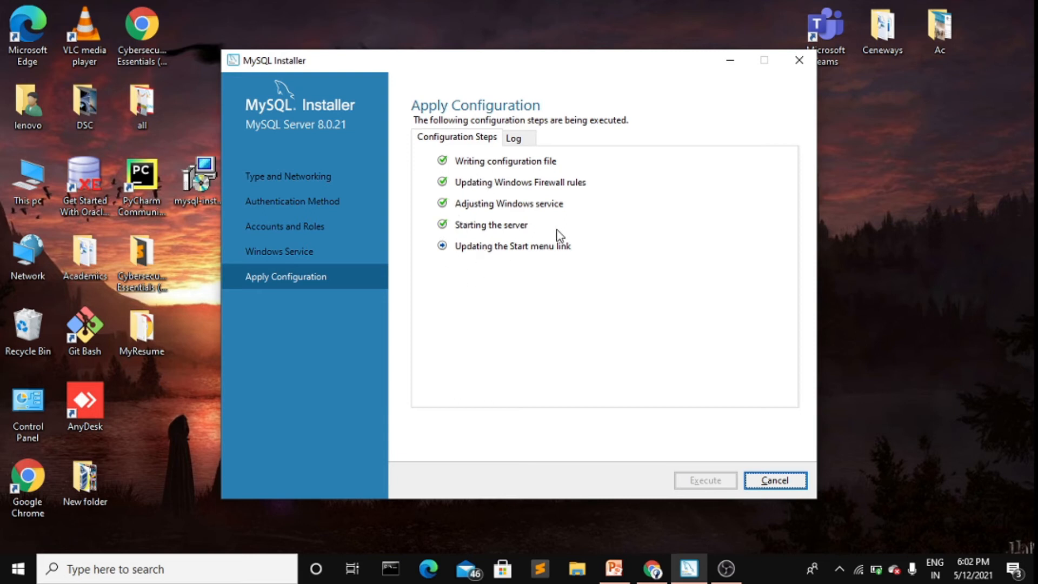
click(775, 479)
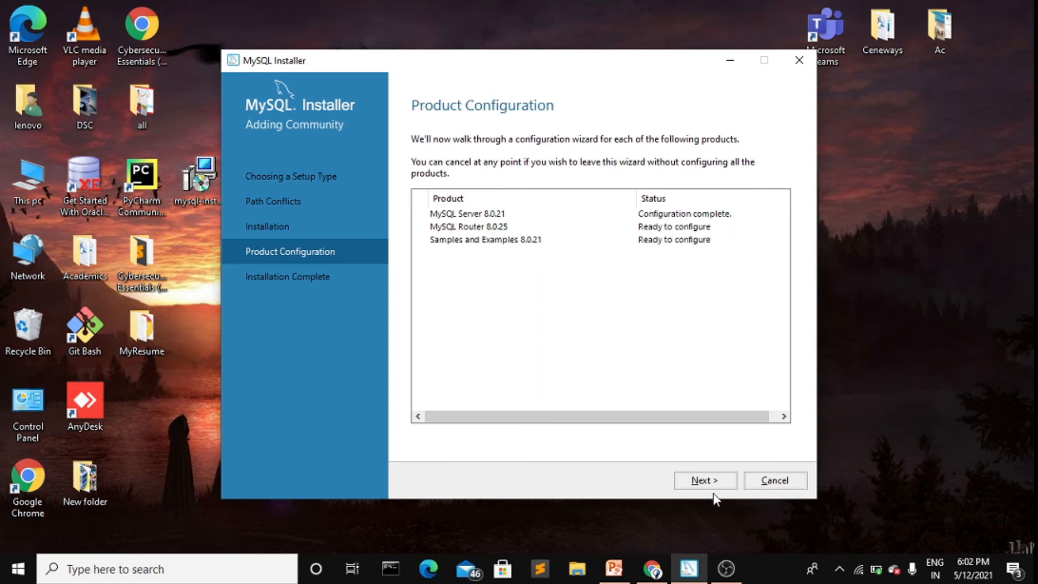
Step: Skip the MySQL Router configuration and move on to Samples and Examples
click(711, 482)
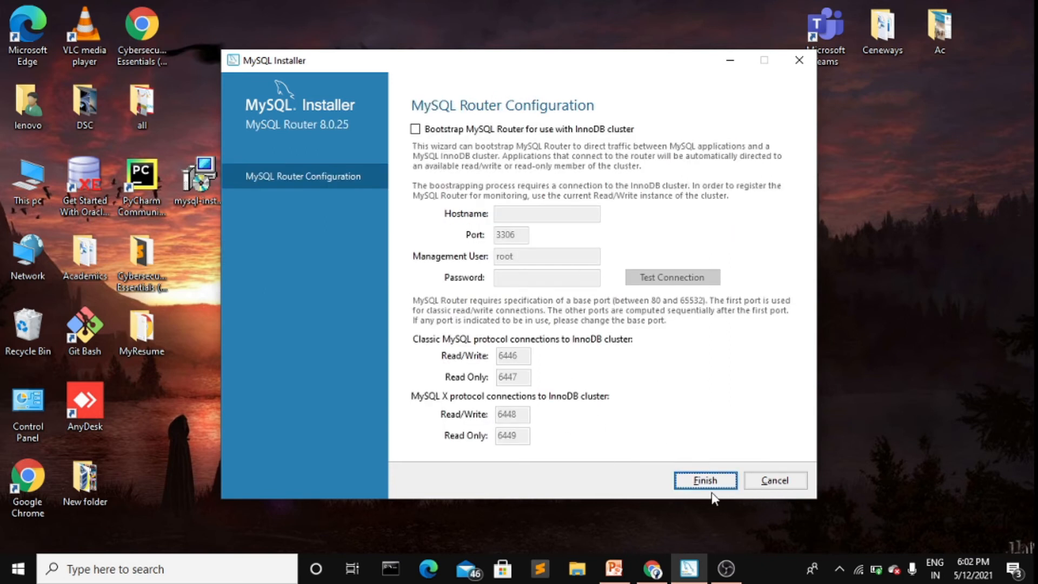
click(709, 480)
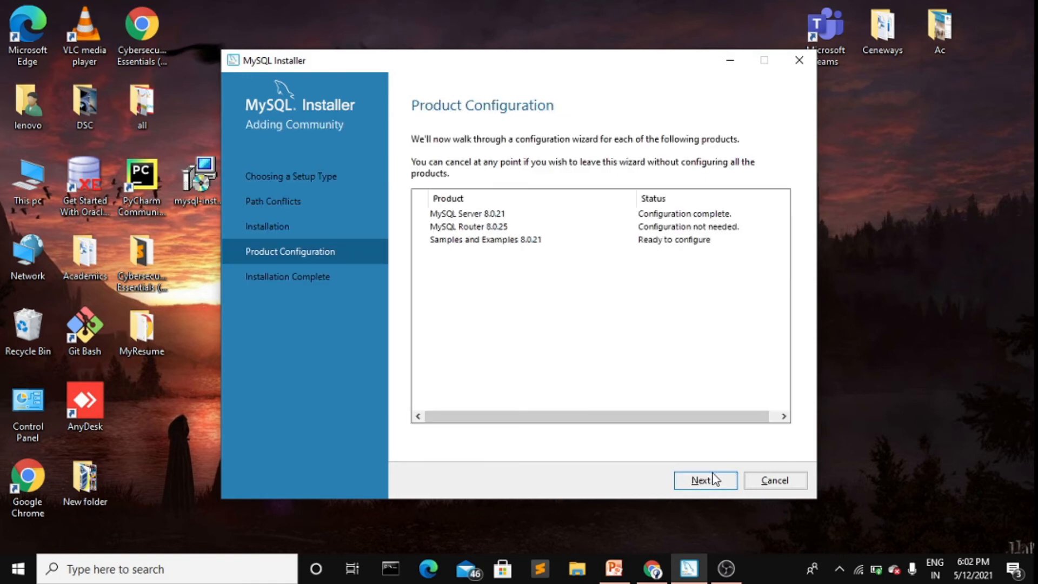
click(712, 480)
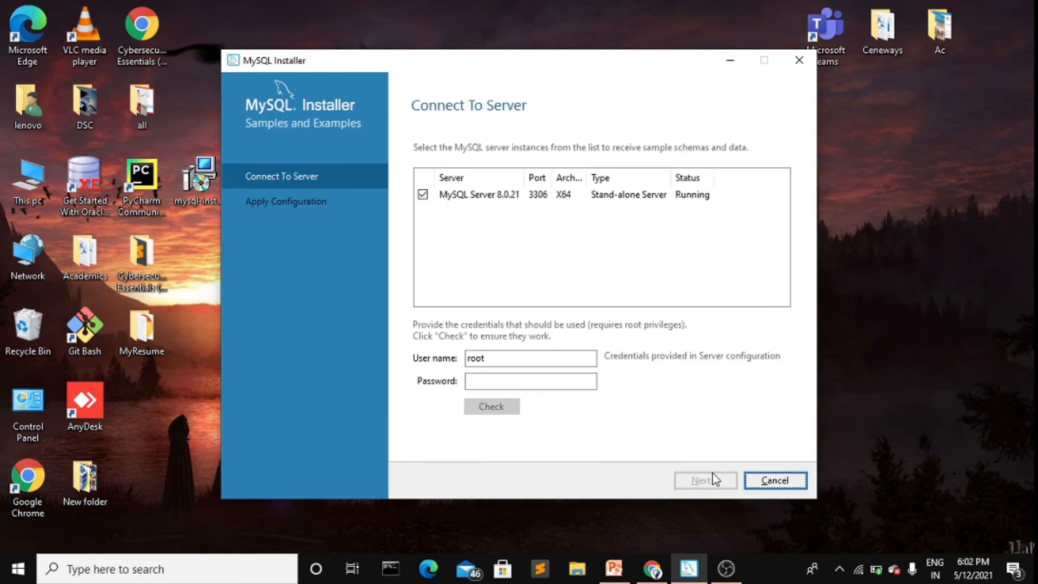
Step: Enter the root password and verify the Samples and Examples connection to MySQL Server 8.0.21 succeeds
click(501, 382)
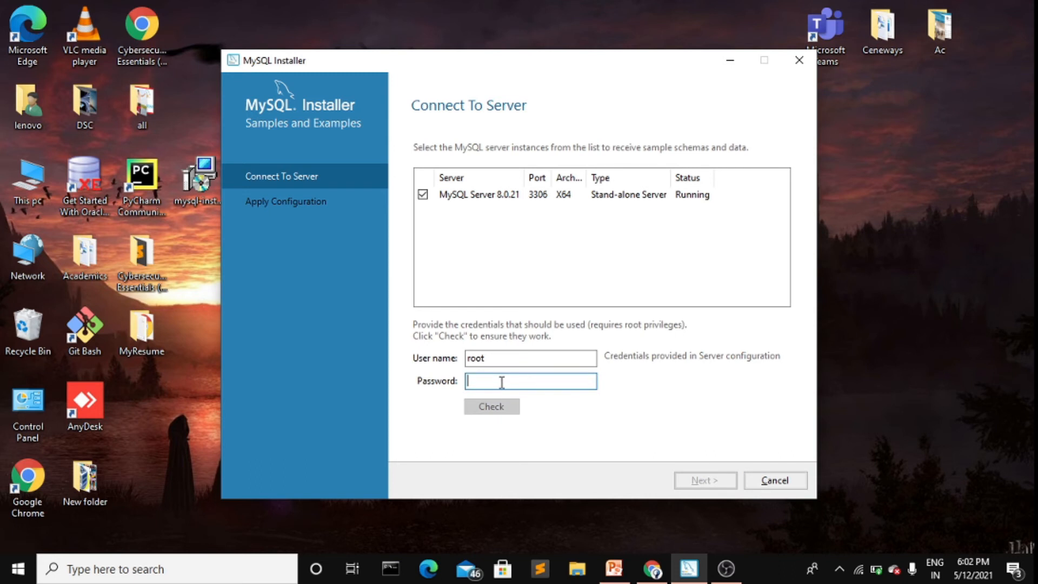
text(*******)
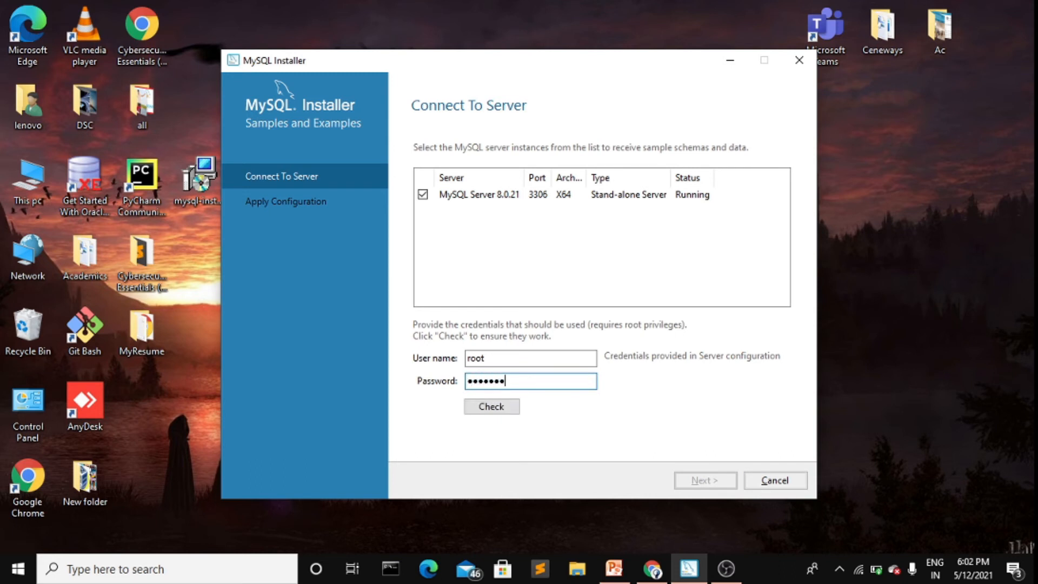
text(*)
click(498, 410)
click(531, 385)
key(BackSpace)
key(BackSpace)
key(BackSpace)
key(BackSpace)
key(BackSpace)
key(BackSpace)
key(BackSpace)
key(BackSpace)
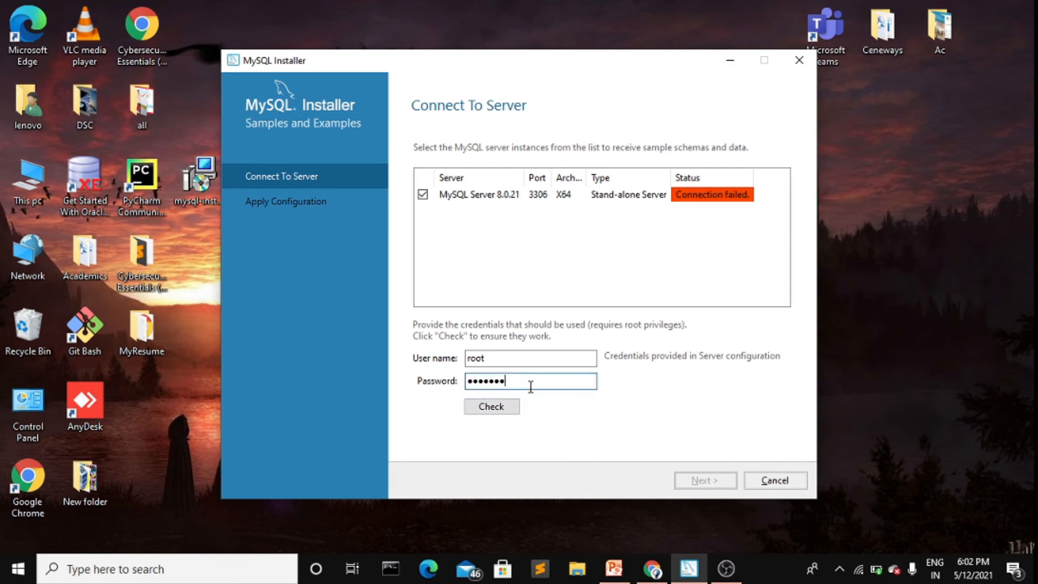
text(*******)
click(509, 406)
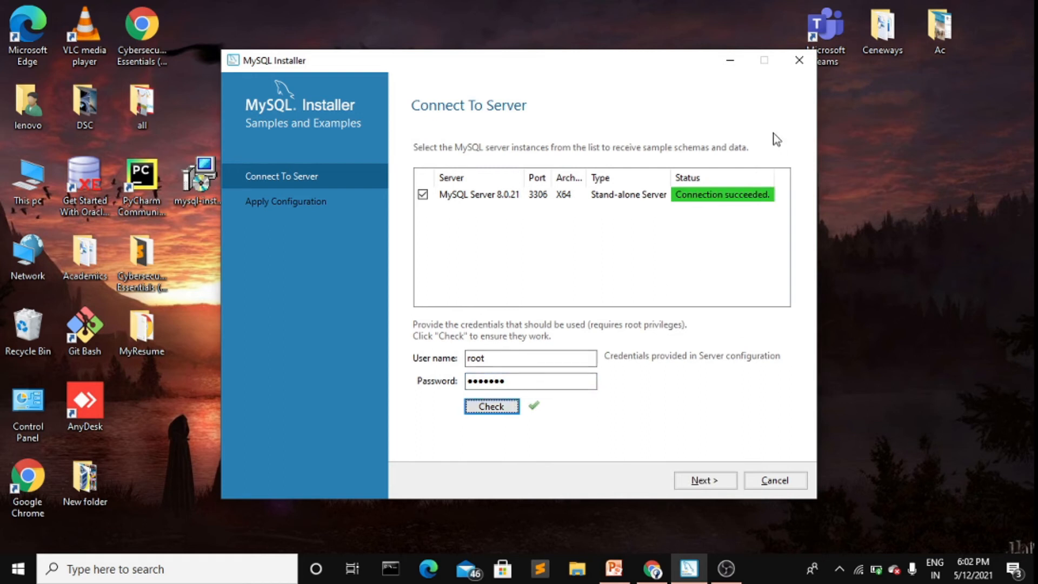
click(703, 481)
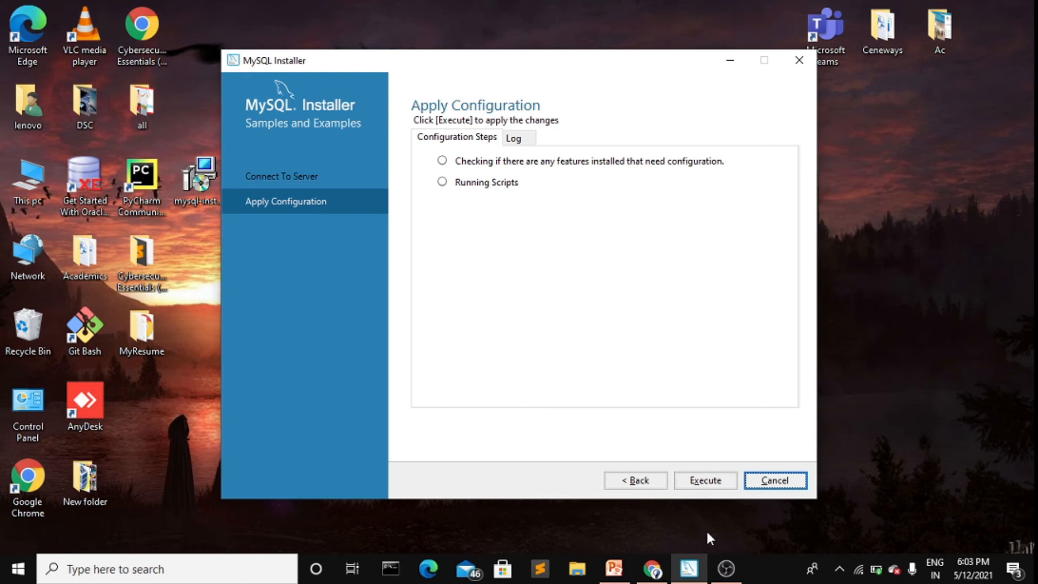
Step: Execute the Samples and Examples 8.0.21 configuration and review its log until both steps succeed
click(705, 480)
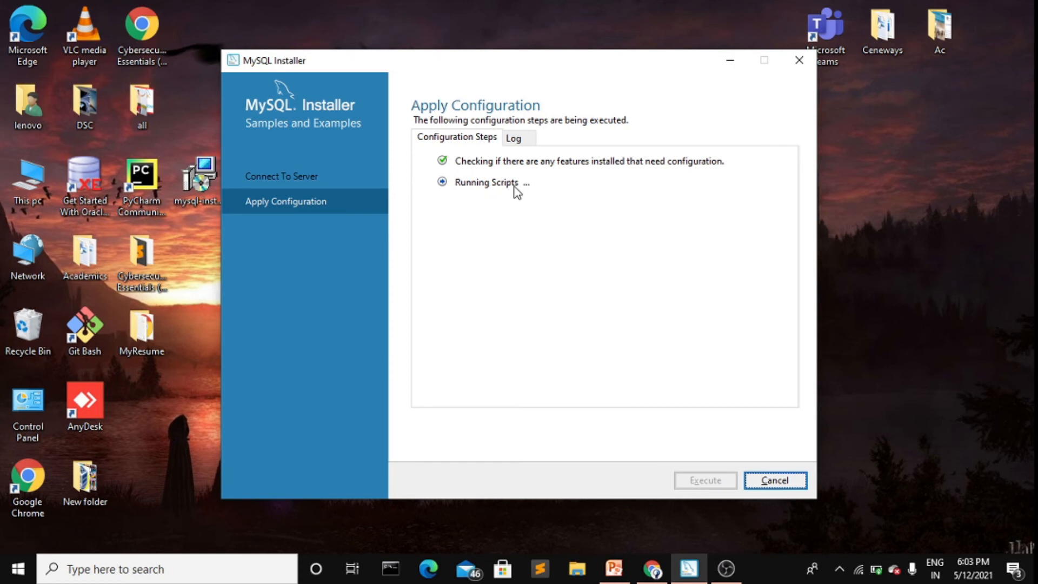
click(517, 145)
click(489, 141)
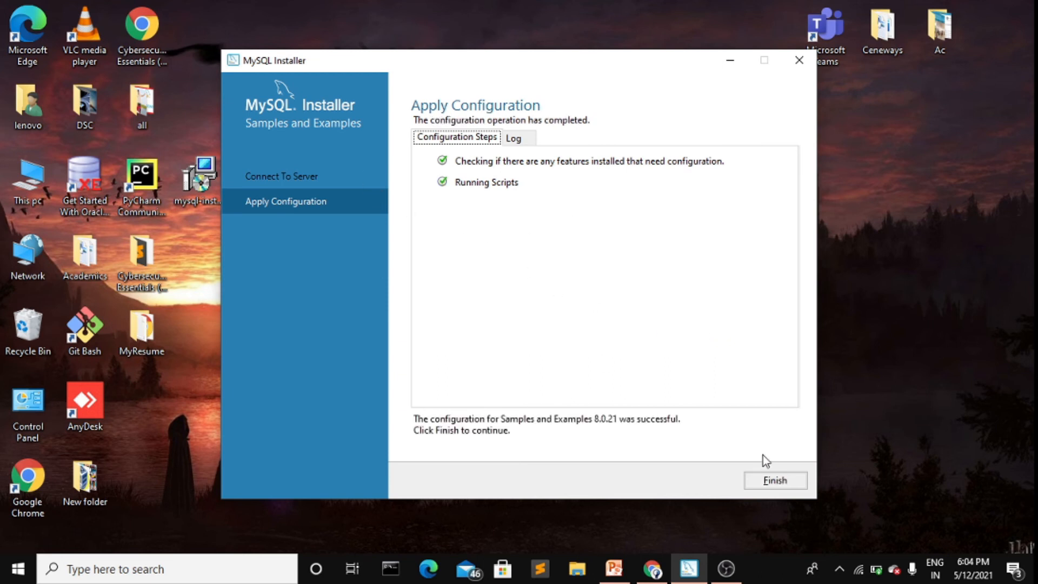
Step: Finish the installer with Workbench and Shell set to start afterward
click(773, 482)
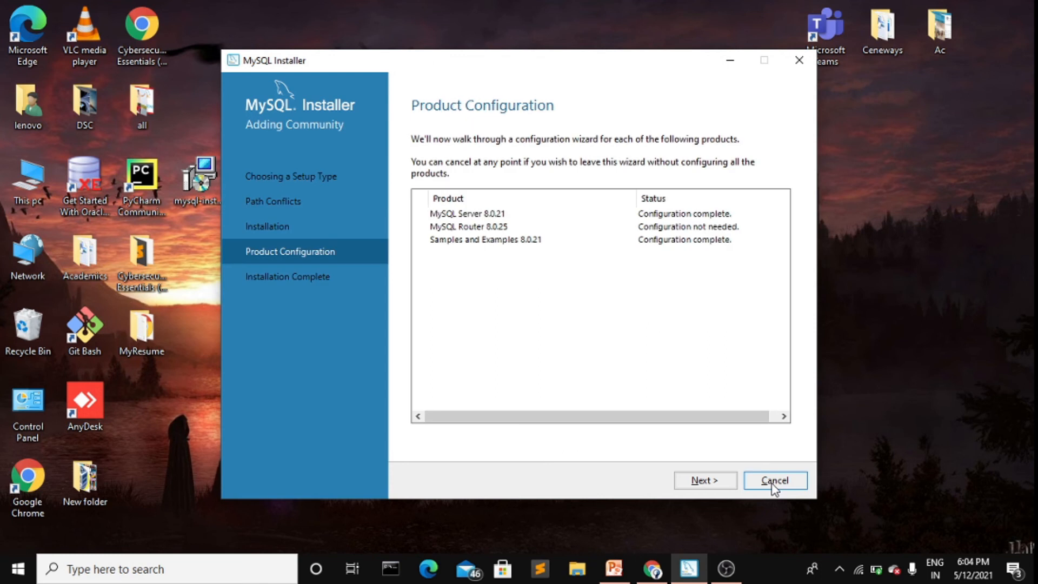
click(705, 481)
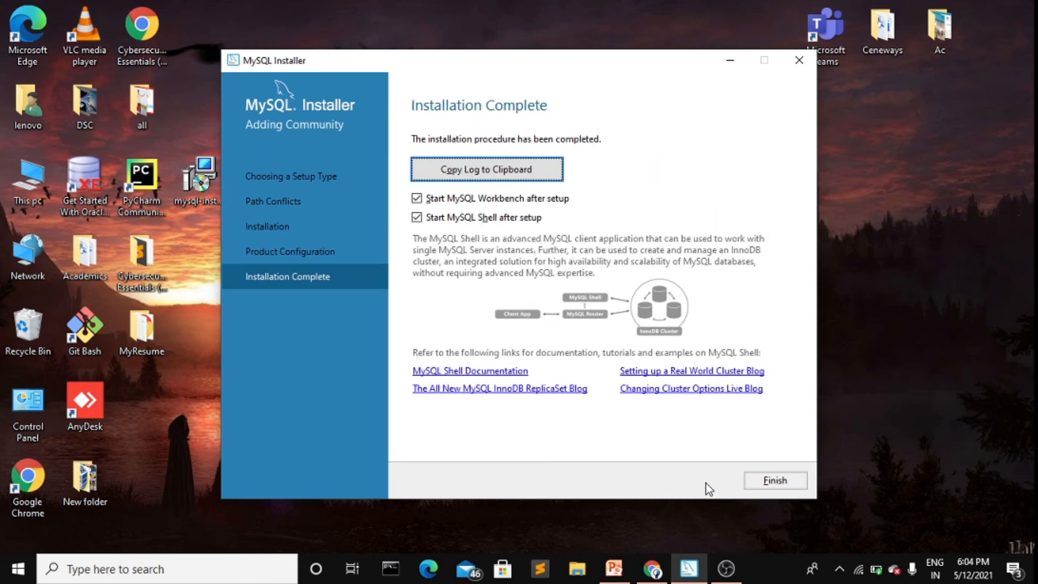
click(783, 477)
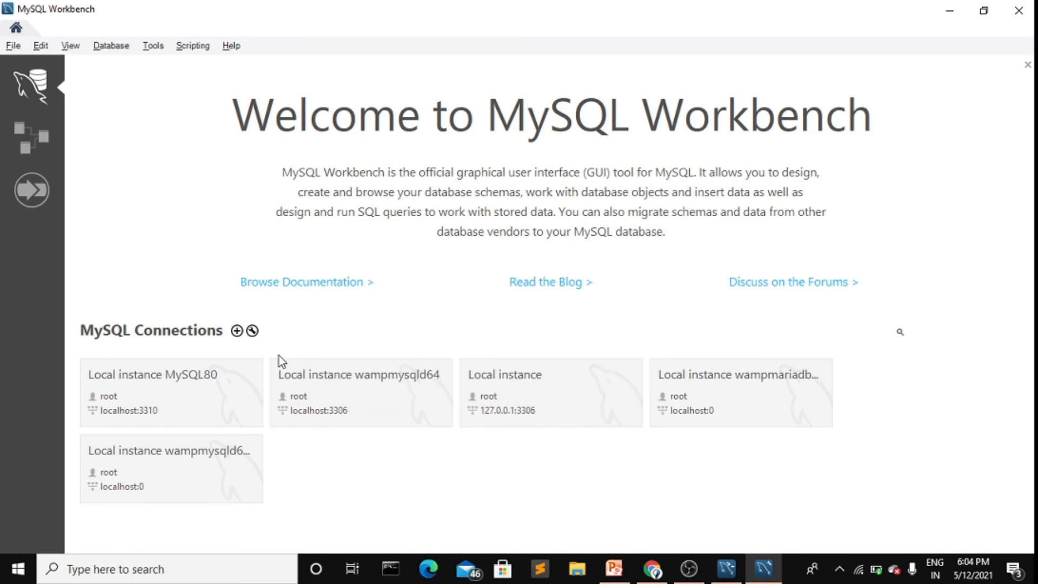
Step: Open the Local instance MySQL80 connection, which reports the server Stopped and unreachable
click(212, 373)
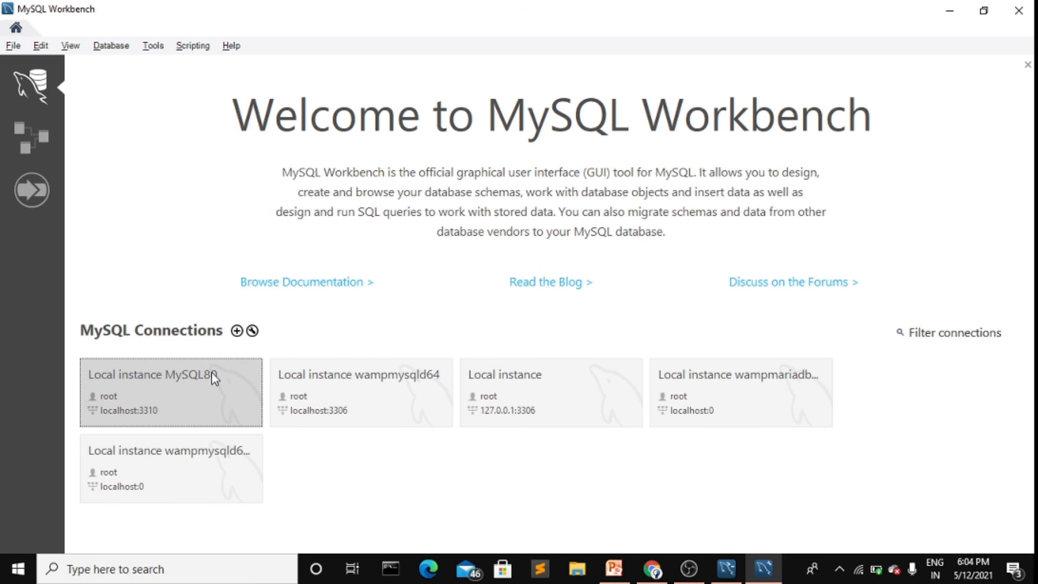
click(212, 372)
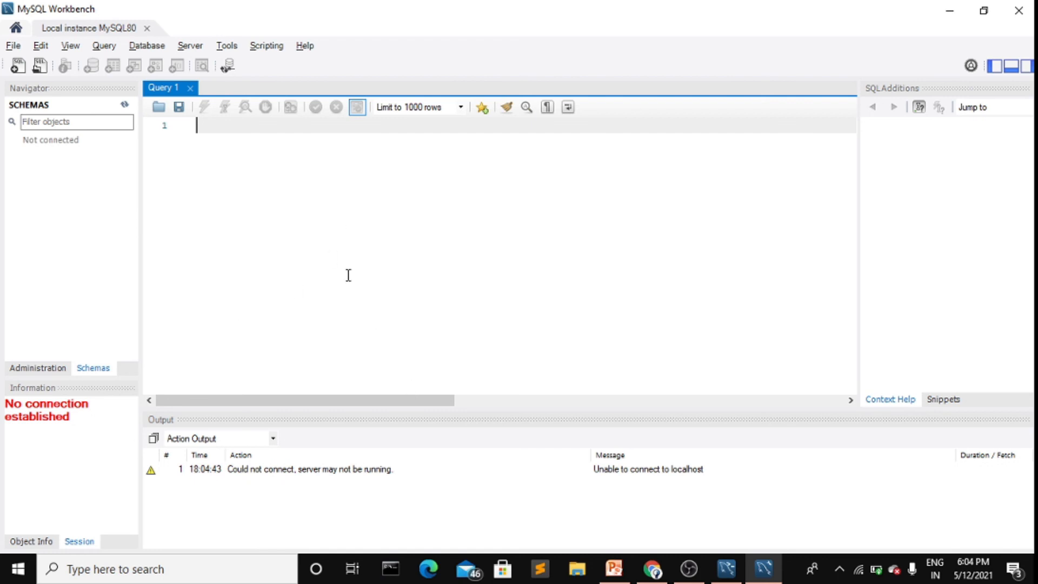
key(ctrl+t)
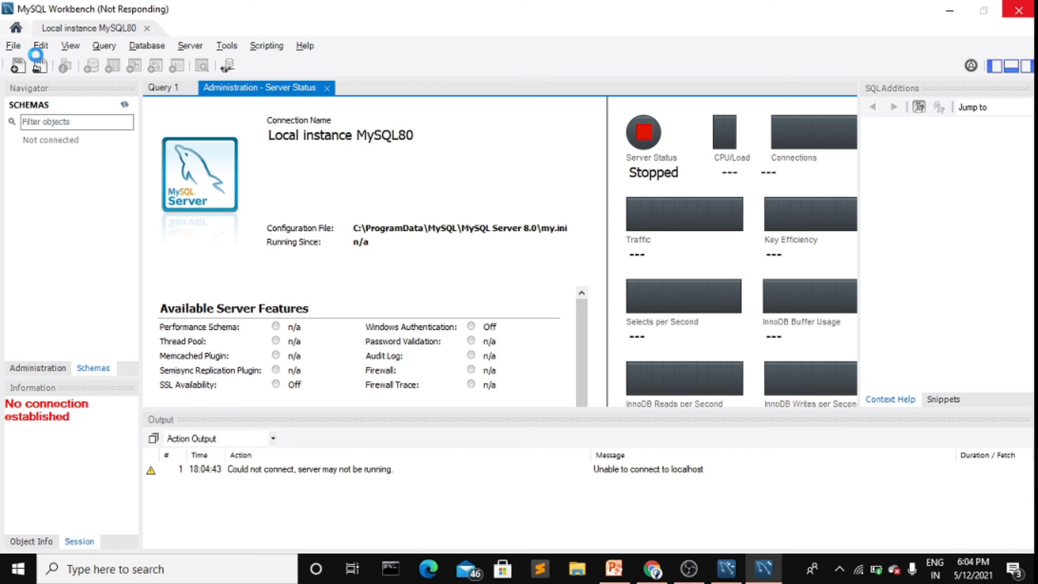
click(13, 46)
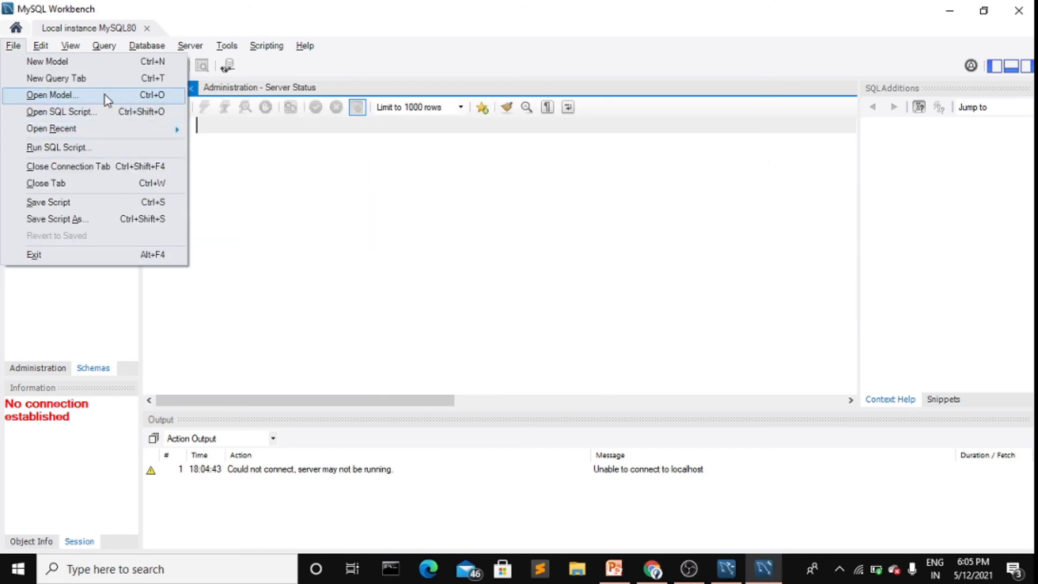
Step: Start a new model containing the mydb schema, then minimize Workbench to show the MySQL Shell 8.0.25 console
click(22, 61)
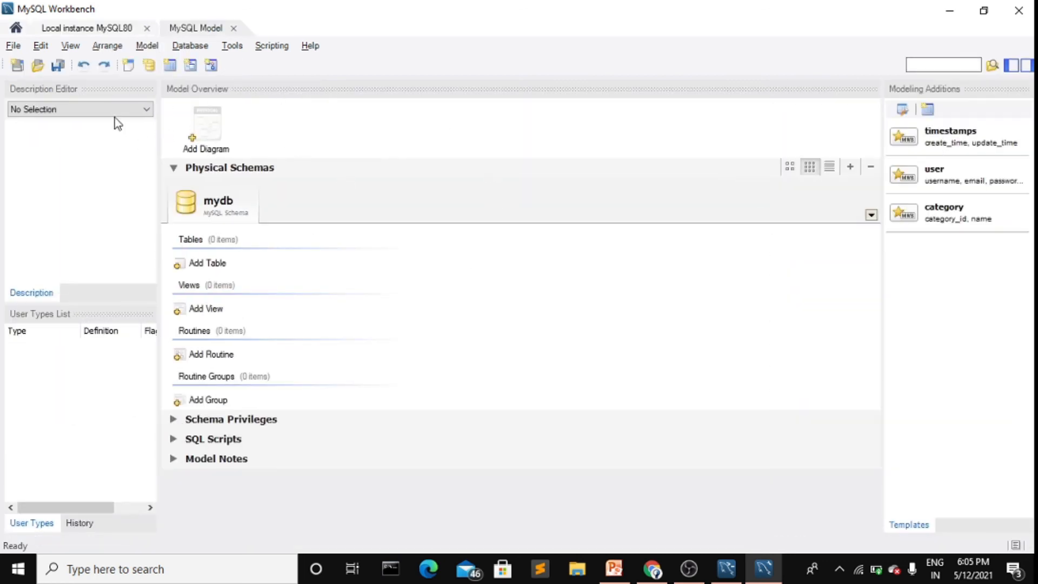
click(80, 110)
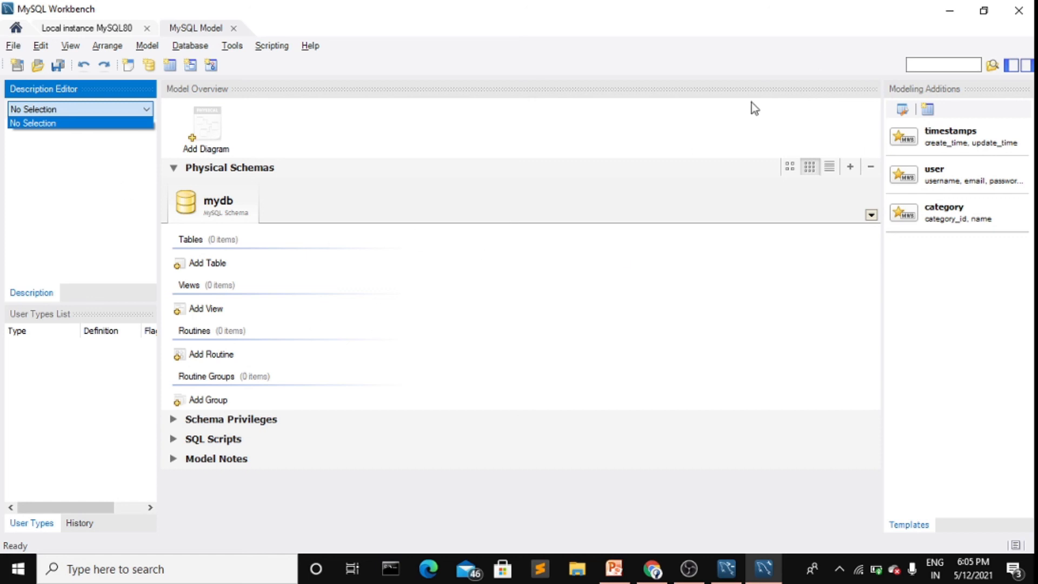
click(948, 17)
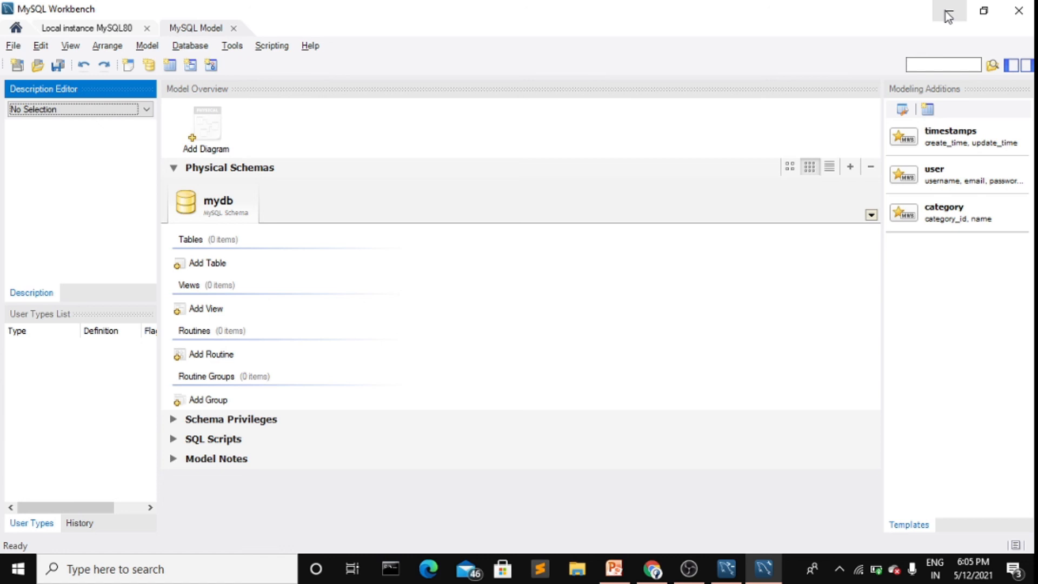
click(946, 11)
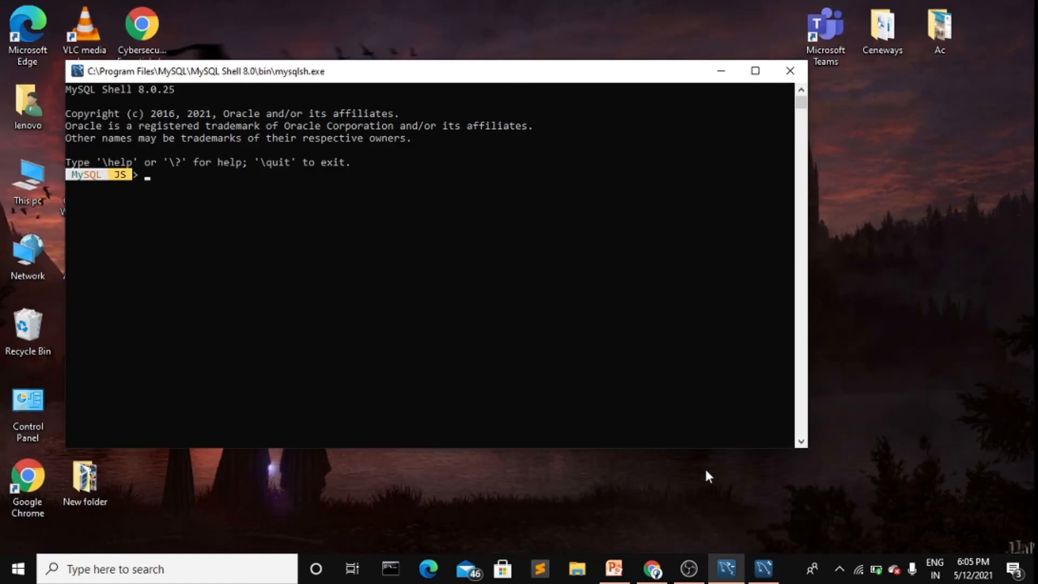
click(688, 568)
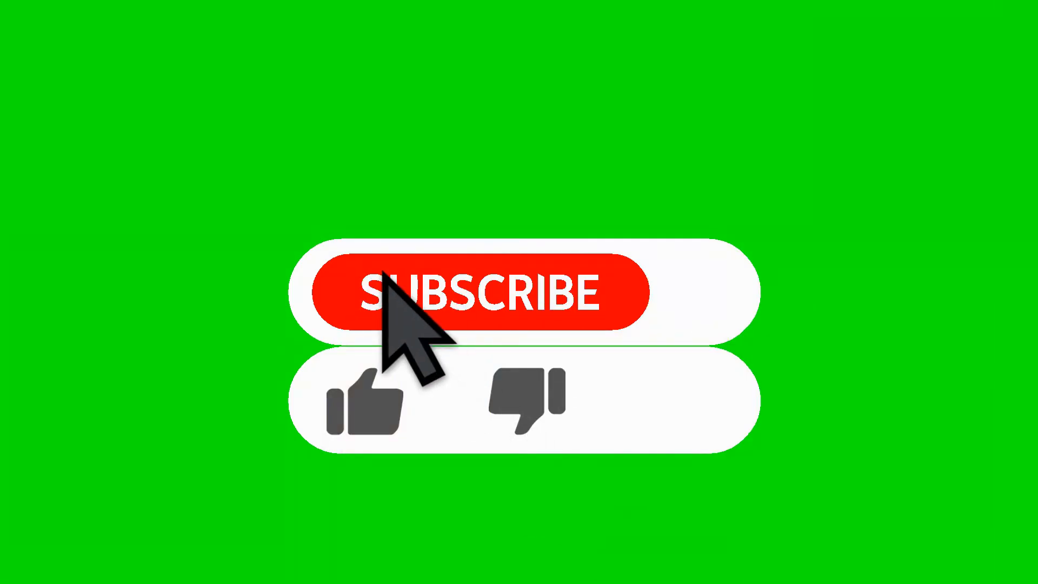